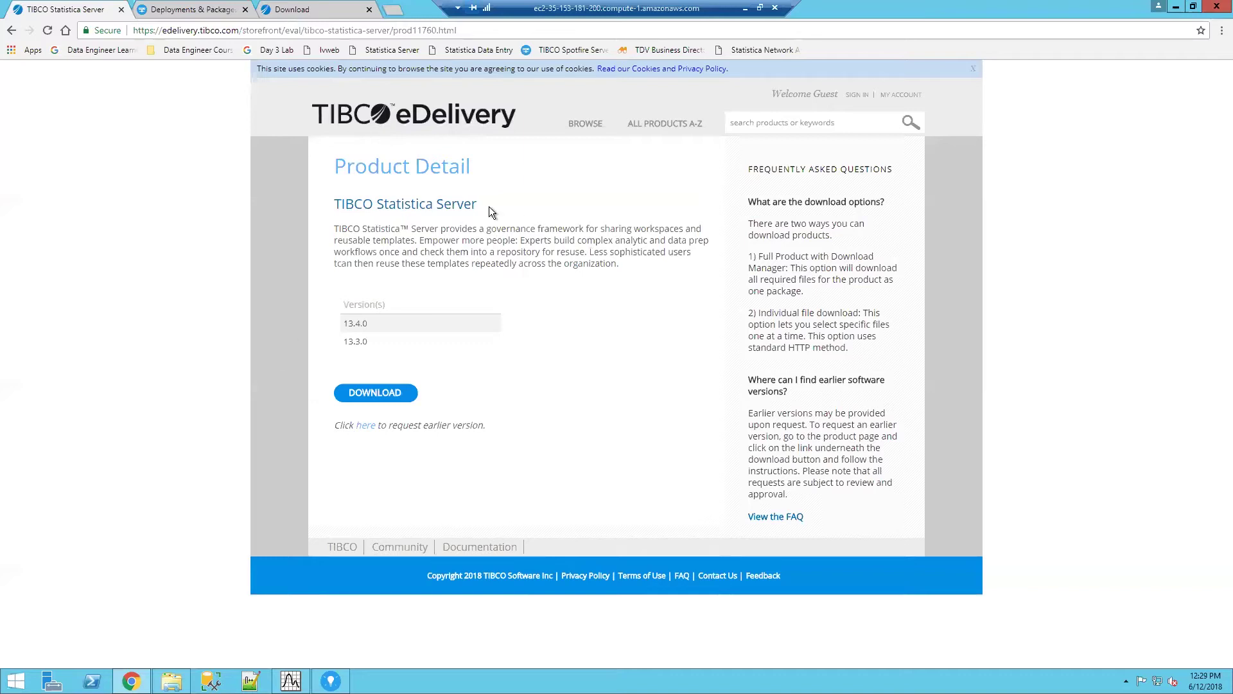
Switch to the Download tab listing the Statistica Extension 13.4.0 files for Spotfire Server 7.12.0.
click(187, 12)
click(298, 13)
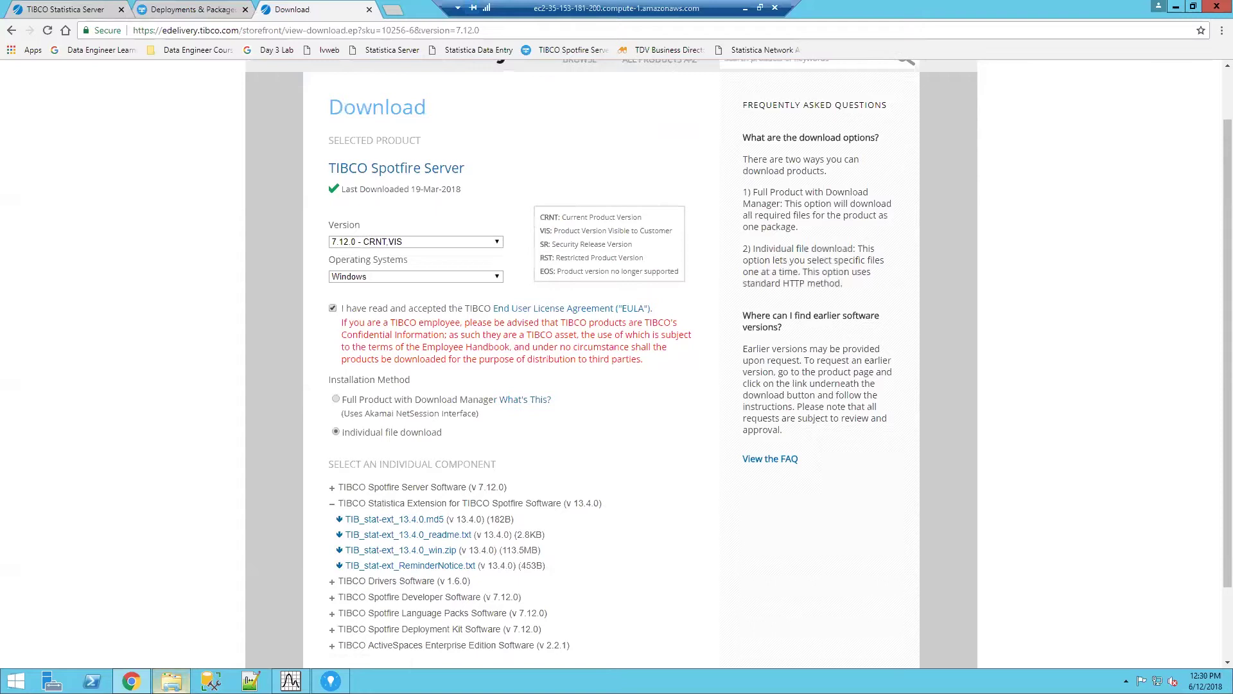
Open the Statistica-13.4-InstallerFiles folder in File Explorer and select the Install64 folder.
click(171, 680)
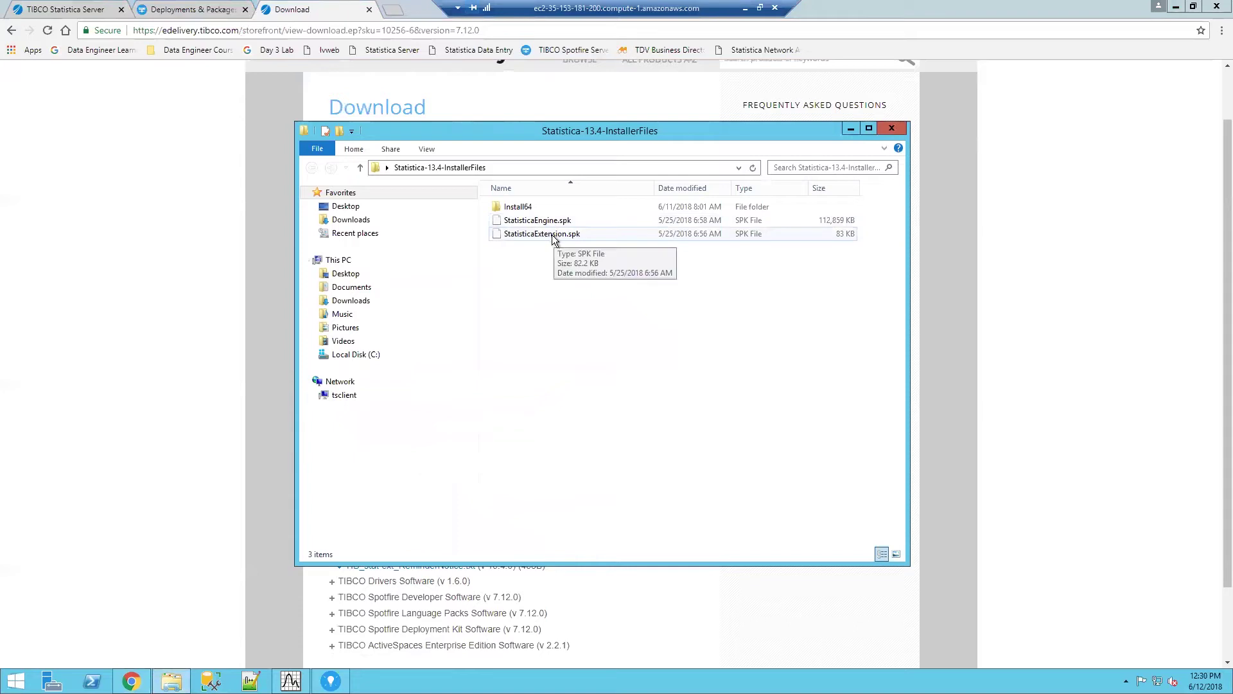
click(518, 209)
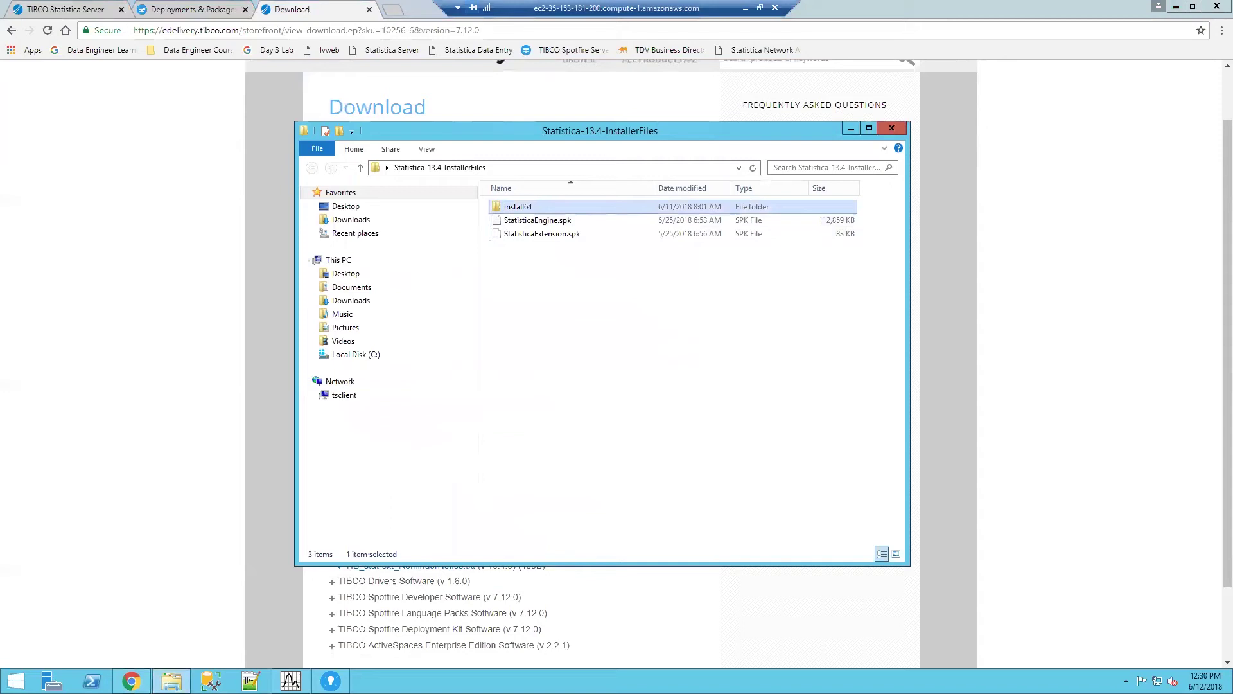
Show the Production area packages, including Statistica Engine and Statistica Integration 13.4.0.9.
click(168, 12)
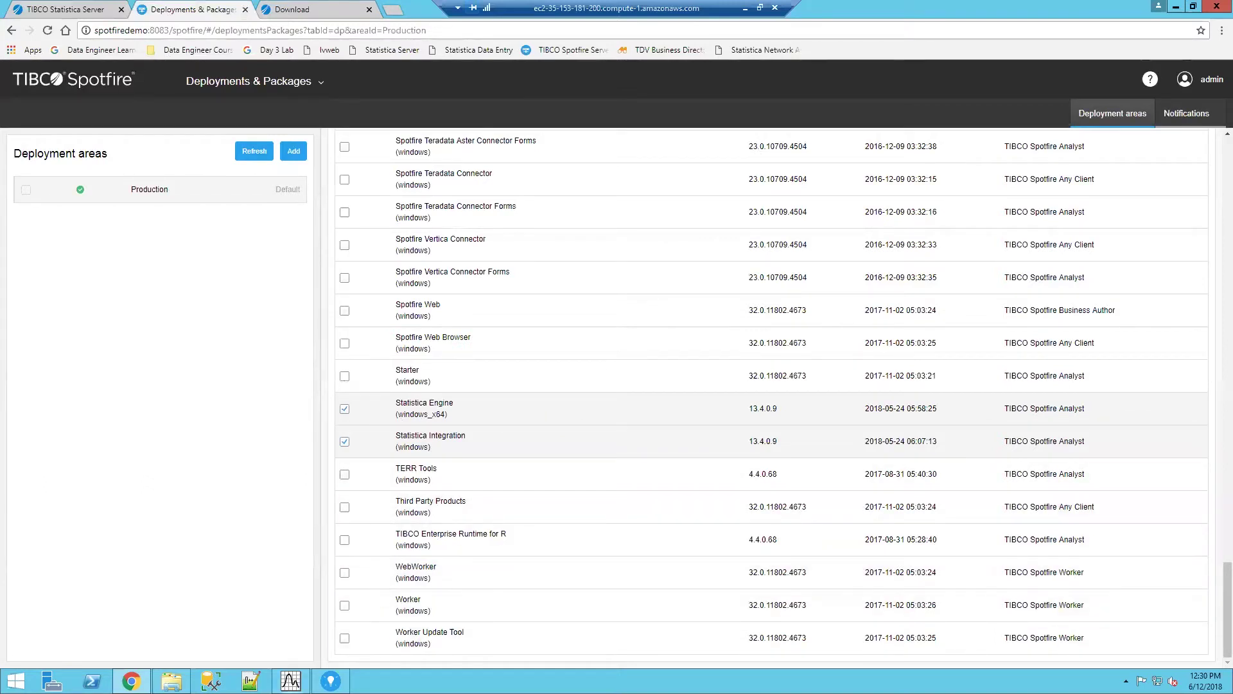
Bring Statistica forward and nudge the CreditScoring.sta data window slightly up-left.
click(291, 680)
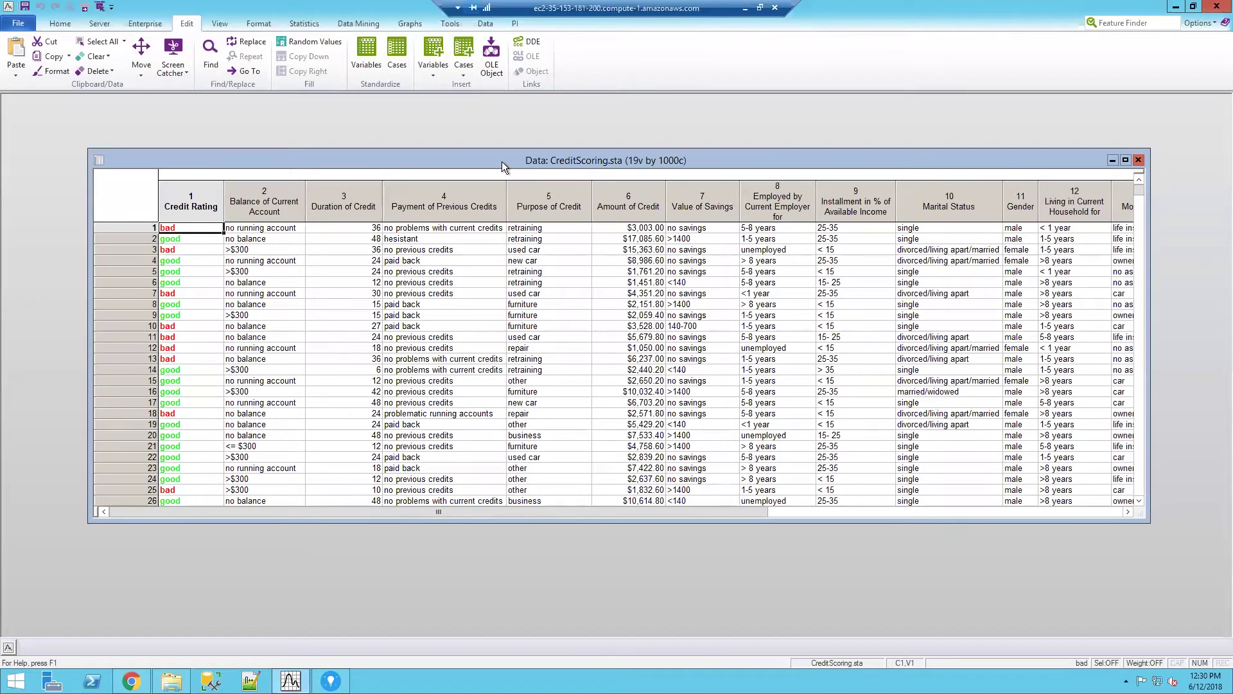
drag(503, 161, 494, 156)
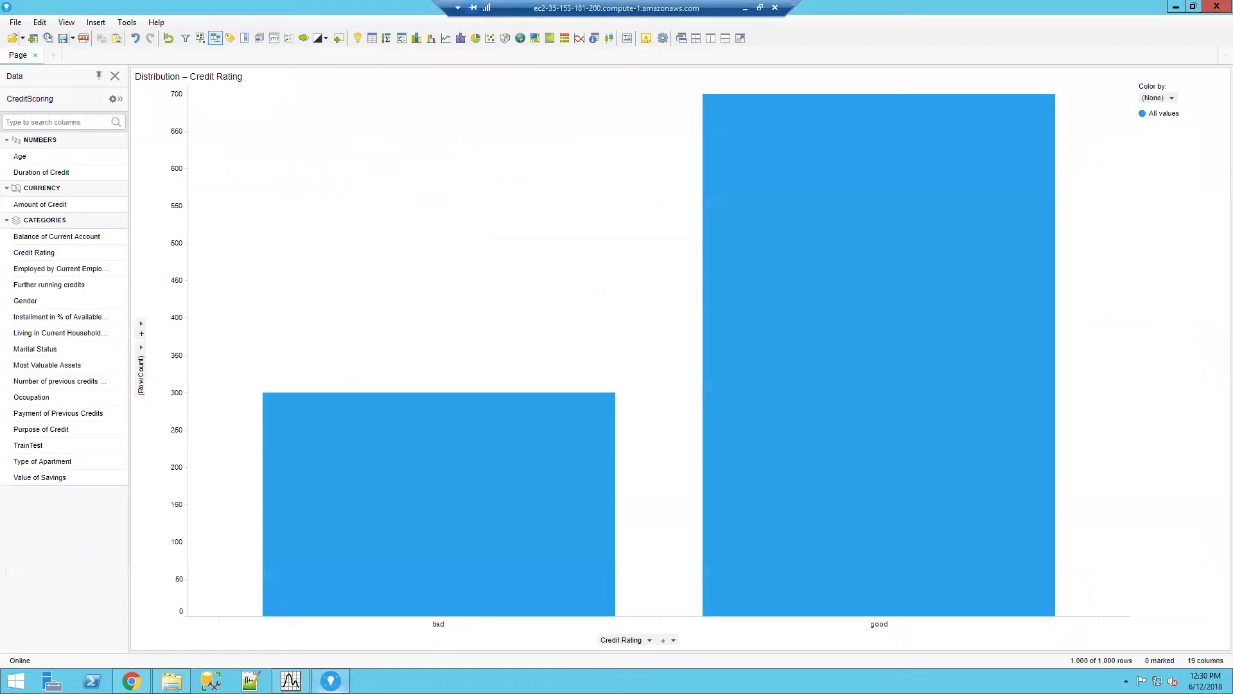
Read the Credit Rating bar counts (300 bad, 700 good), then minimize Spotfire.
mouse_move(326, 556)
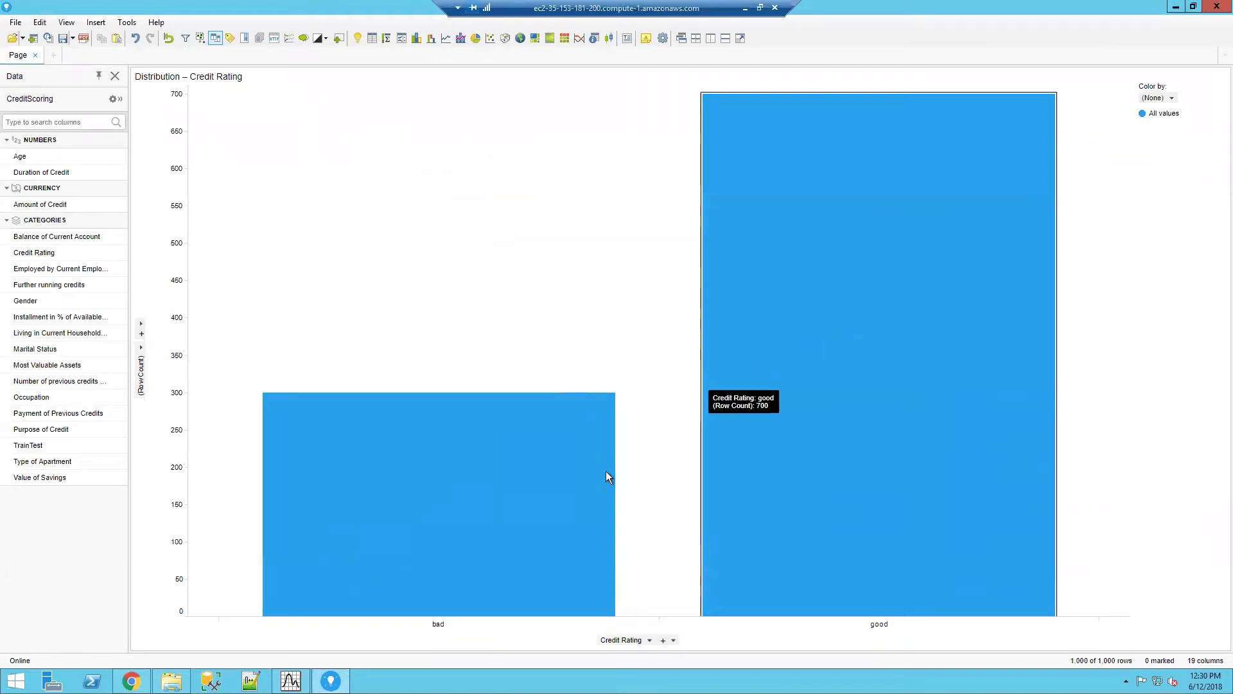
mouse_move(807, 400)
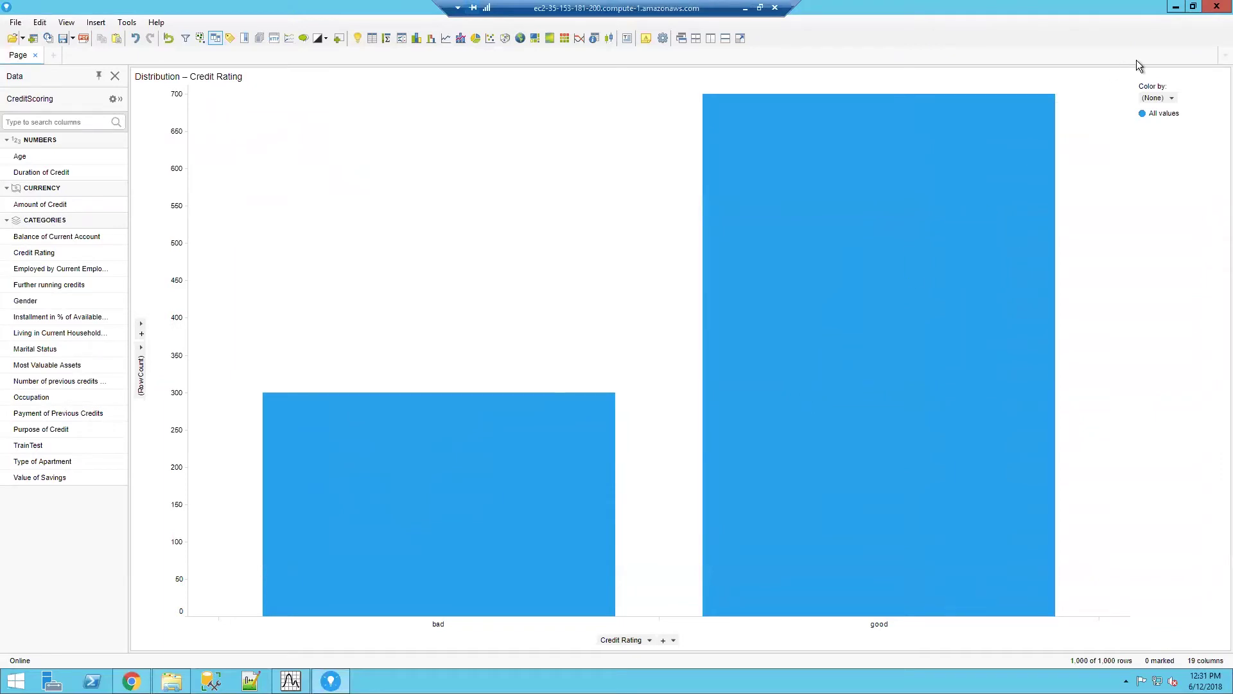
click(1175, 7)
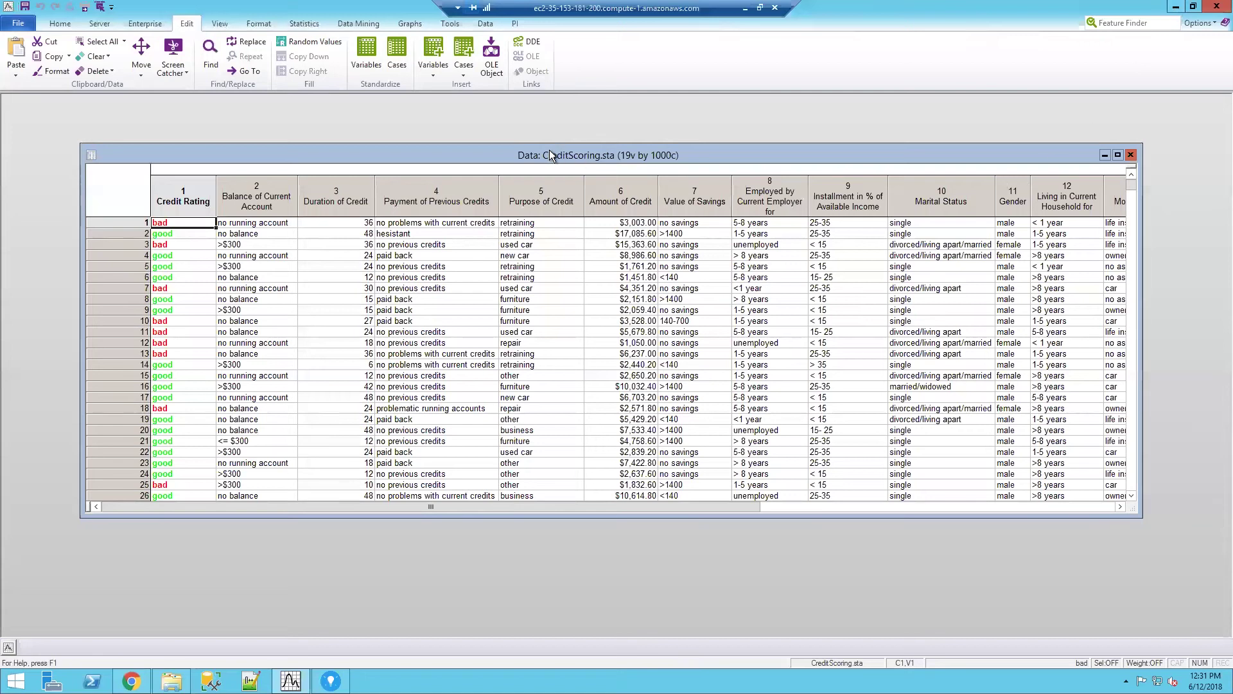
Add the CreditScoring data to a new workspace, Workspace1, and arrange its windows.
drag(548, 150, 487, 122)
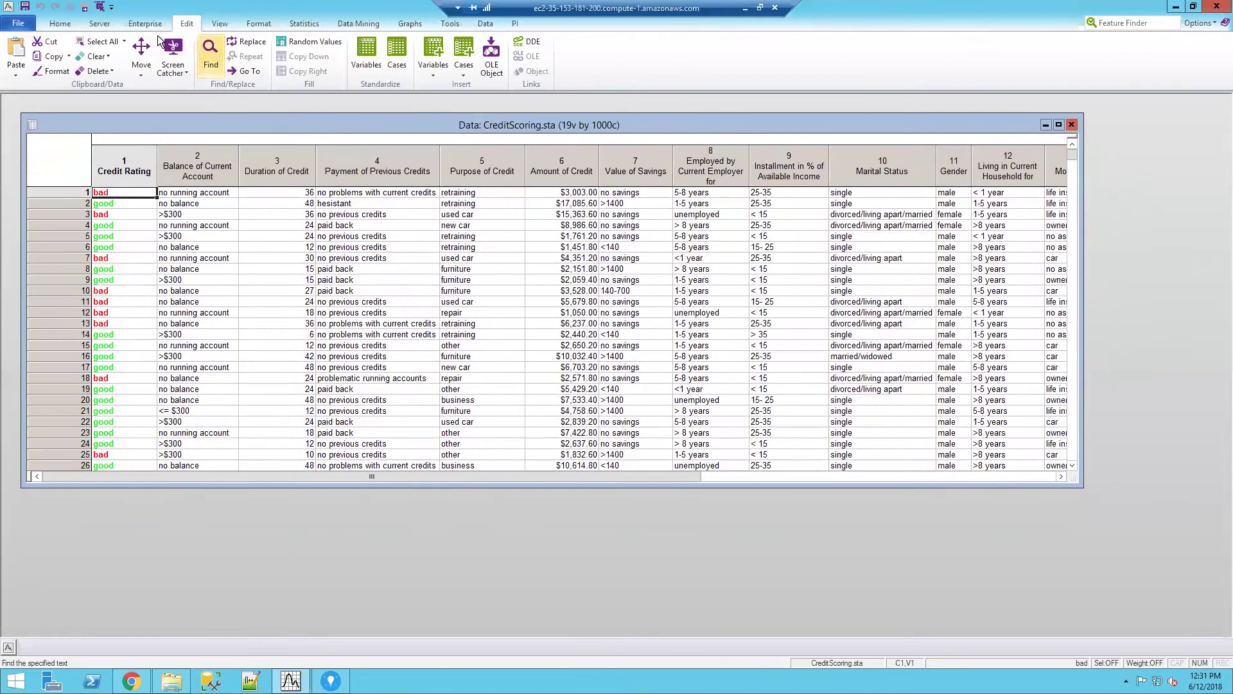
click(60, 24)
click(261, 71)
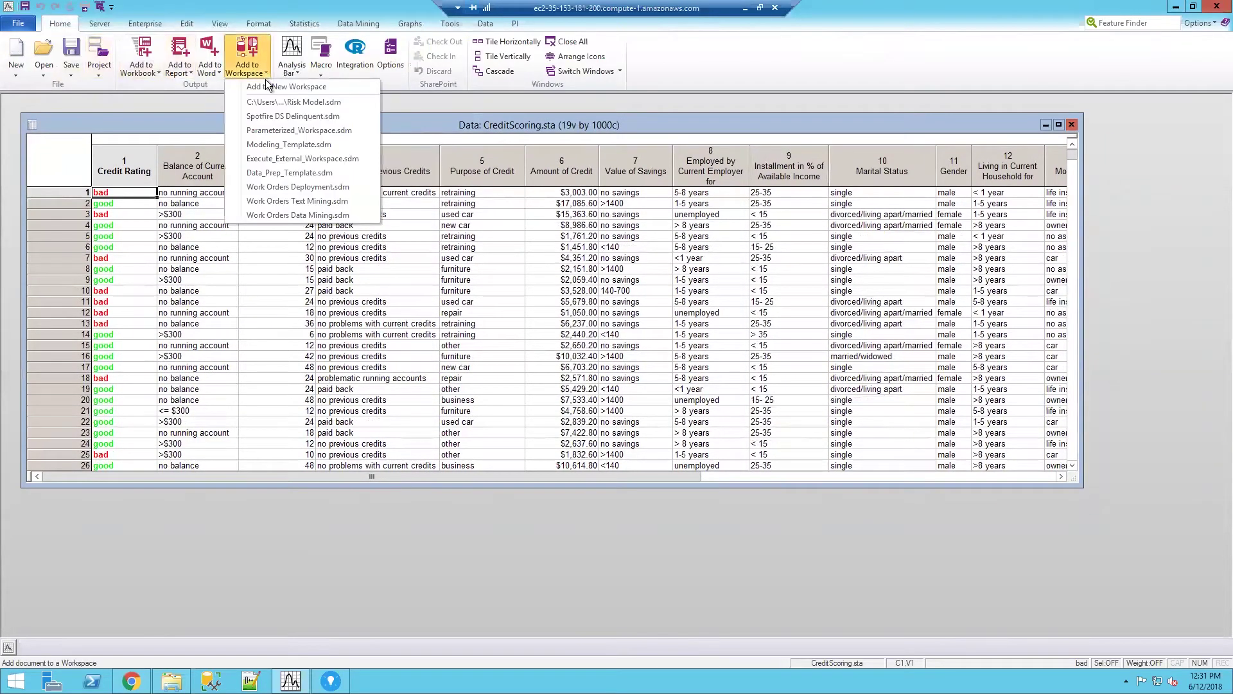
click(267, 85)
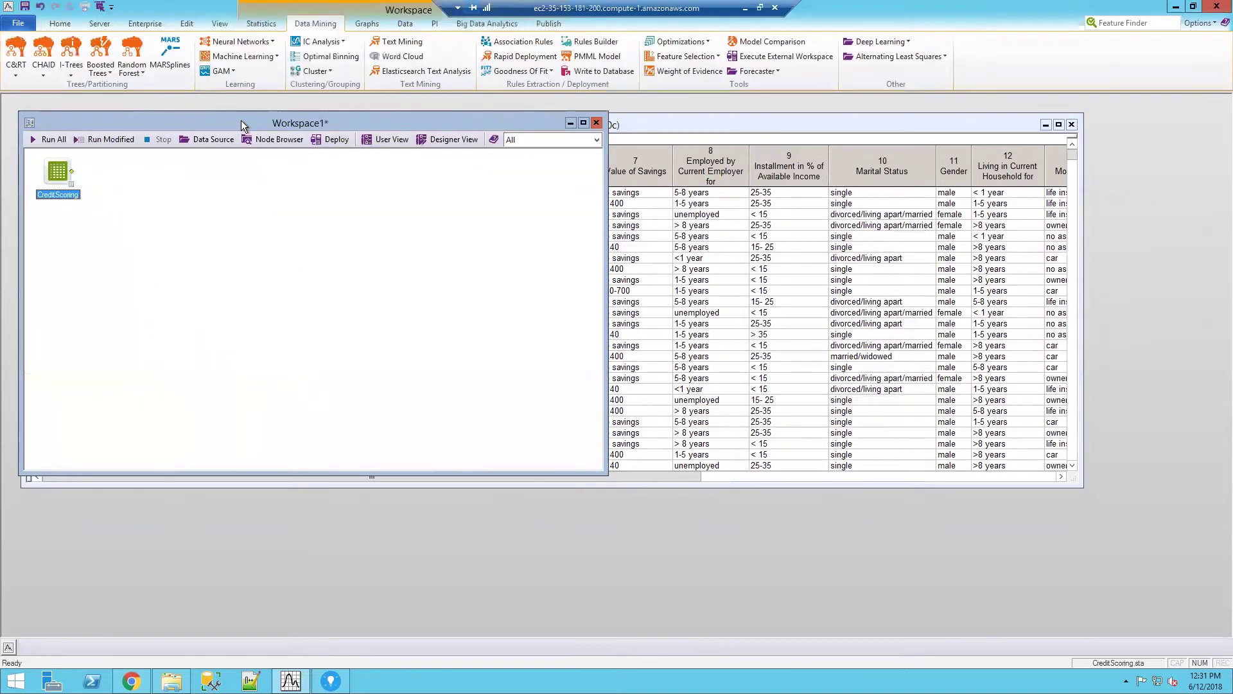
drag(230, 126, 394, 230)
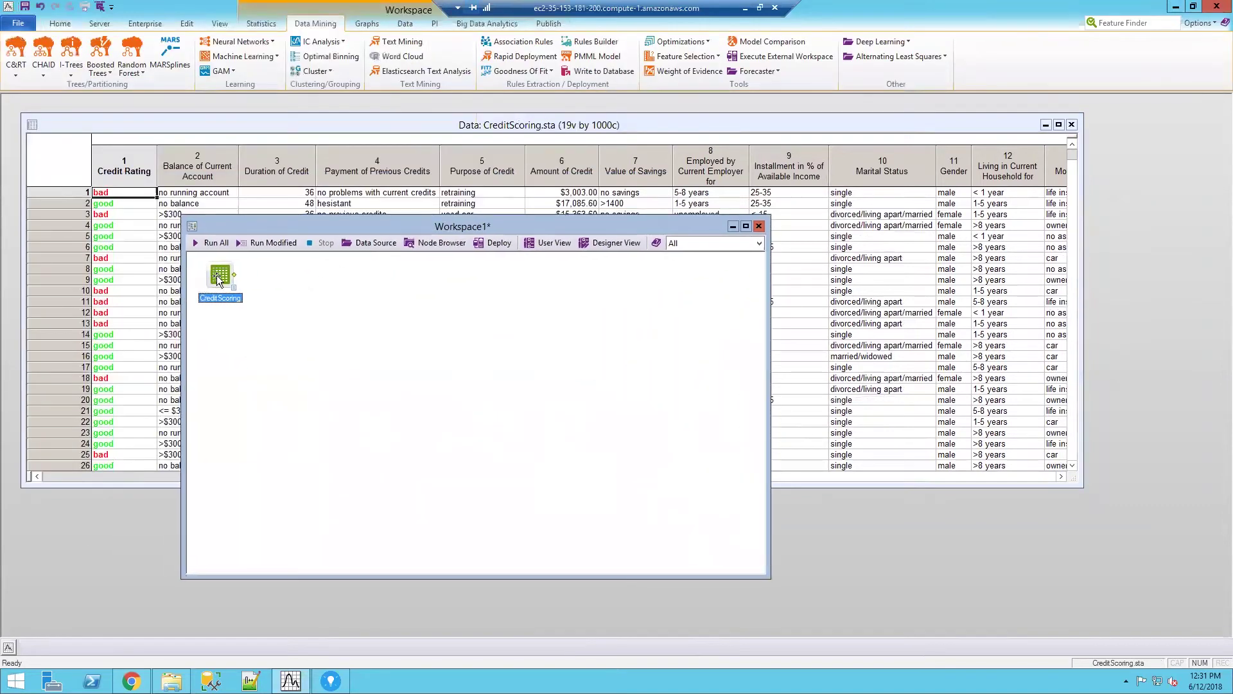
drag(216, 281, 234, 412)
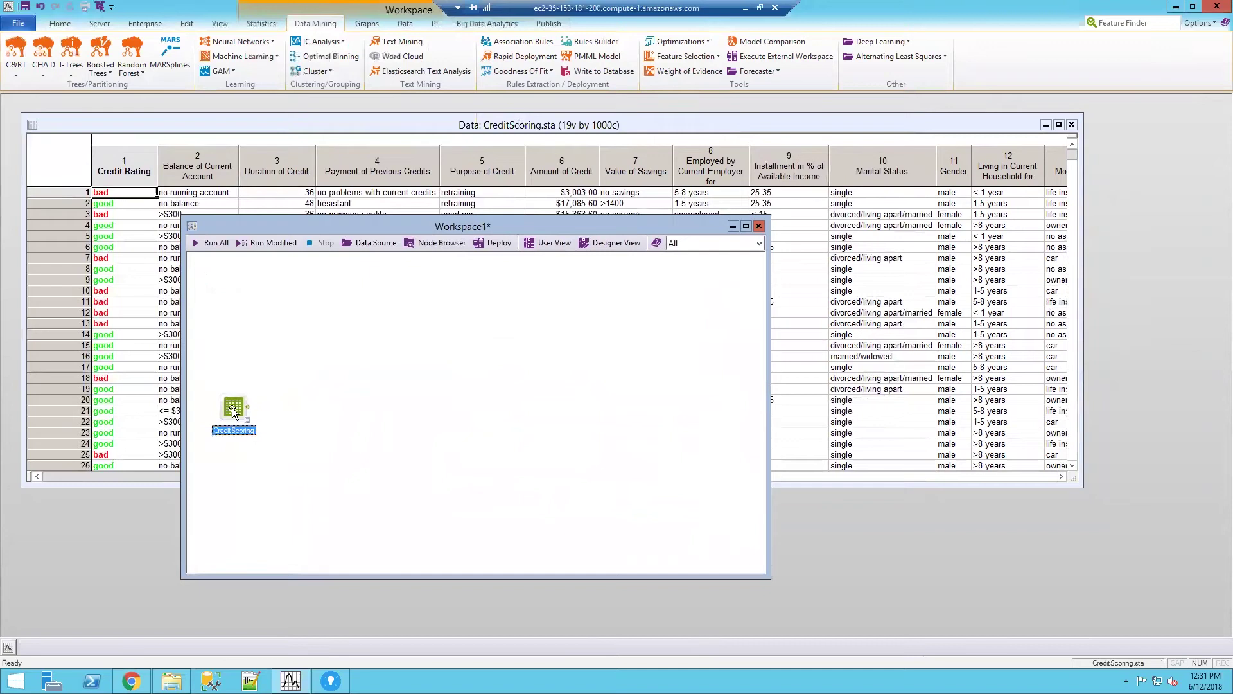
Connect a Boosted Classification Trees node to CreditScoring and open its specifications.
click(102, 73)
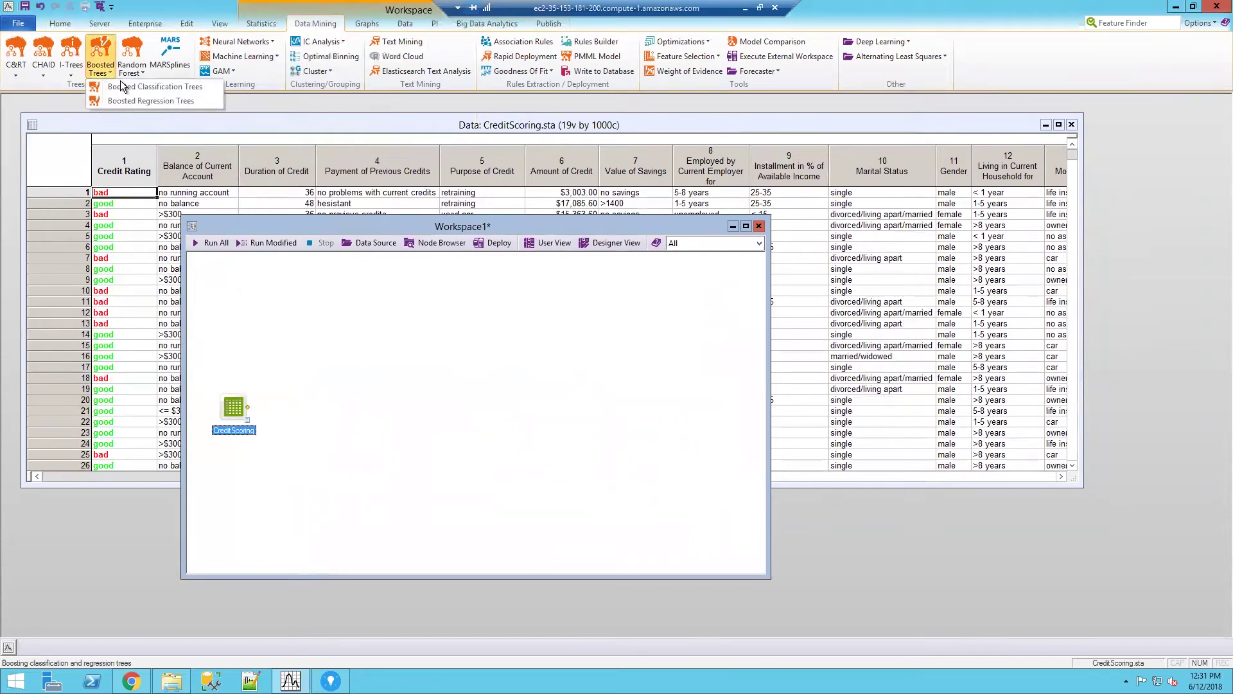
click(128, 86)
drag(324, 402, 336, 287)
double_click(328, 292)
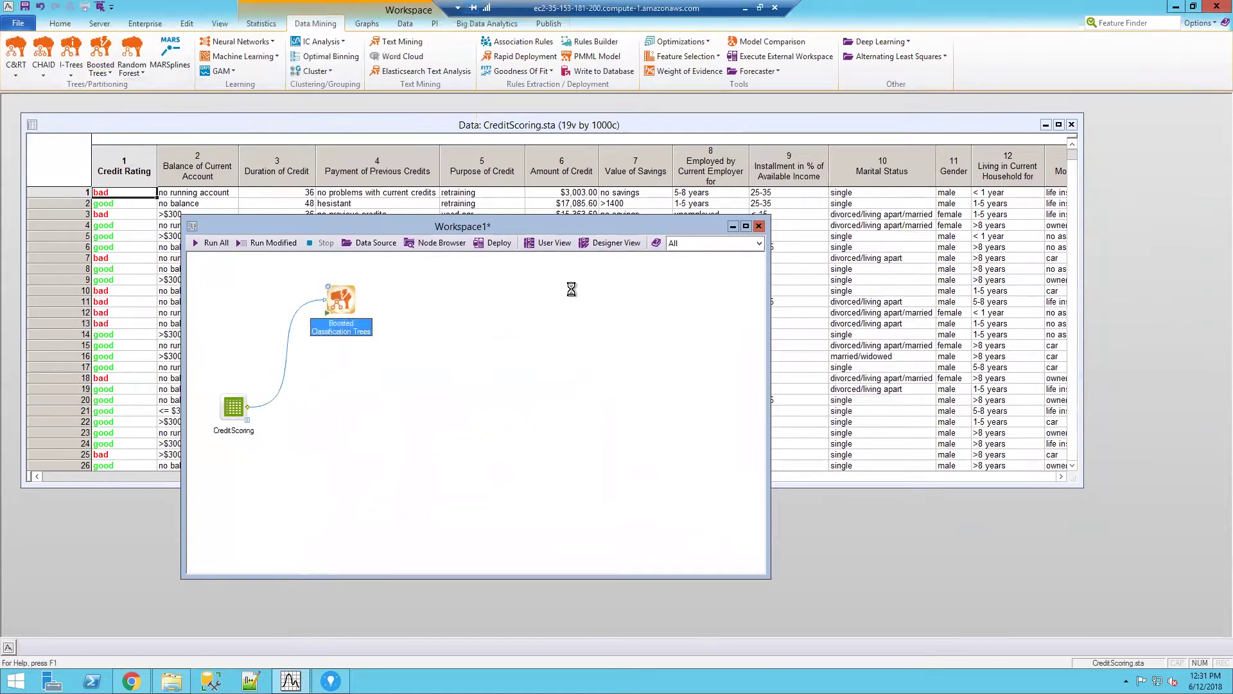
Set Credit Rating as dependent, variables 2–18 except continuous ones as categorical, and Duration, Amount, Age as continuous.
click(575, 258)
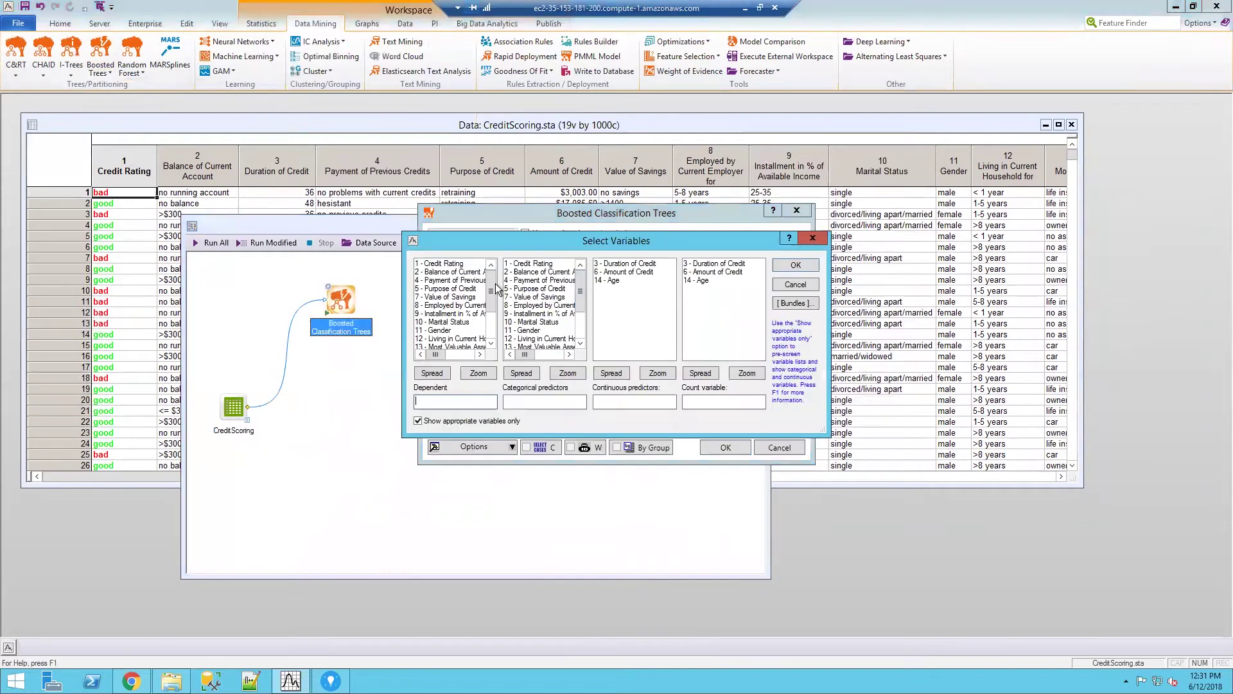
click(459, 264)
drag(529, 275, 538, 411)
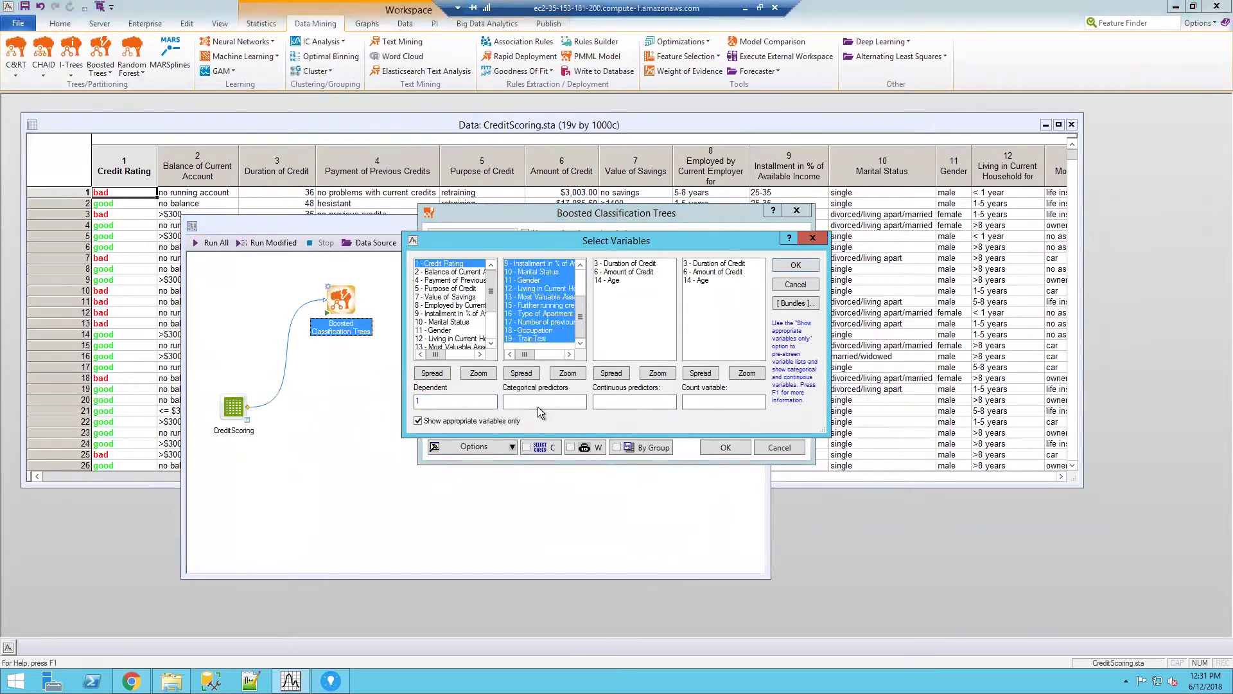
drag(541, 341, 542, 330)
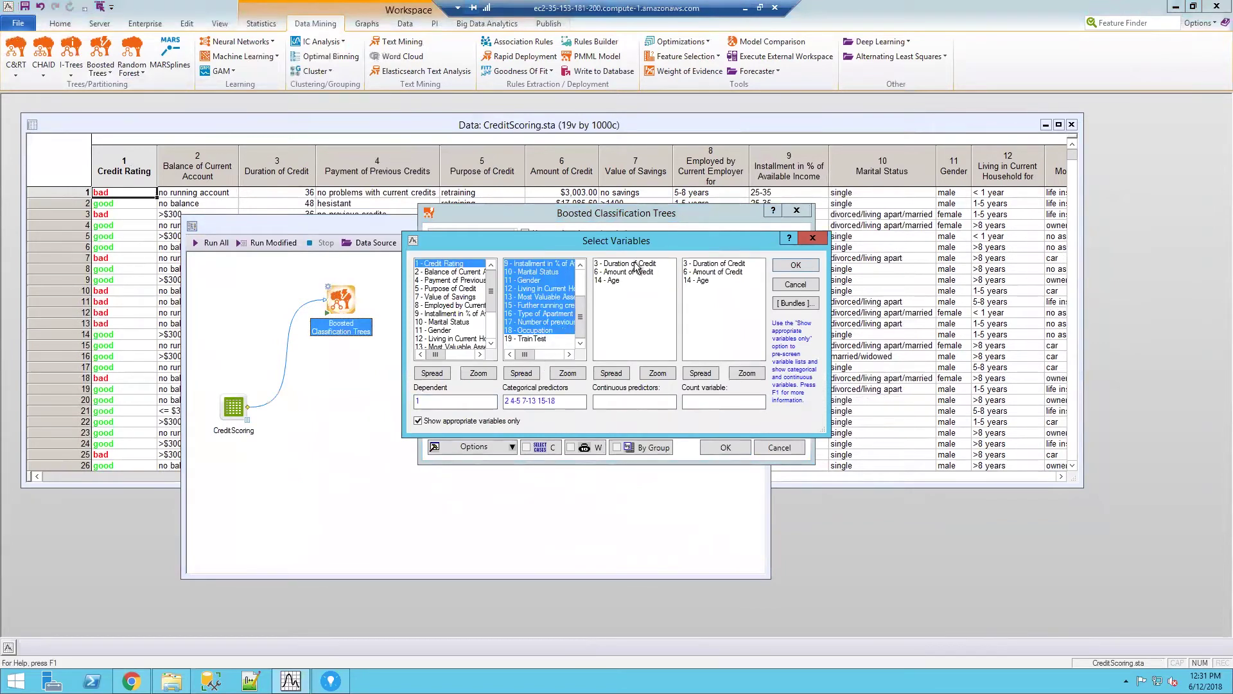
drag(636, 264, 630, 278)
click(796, 264)
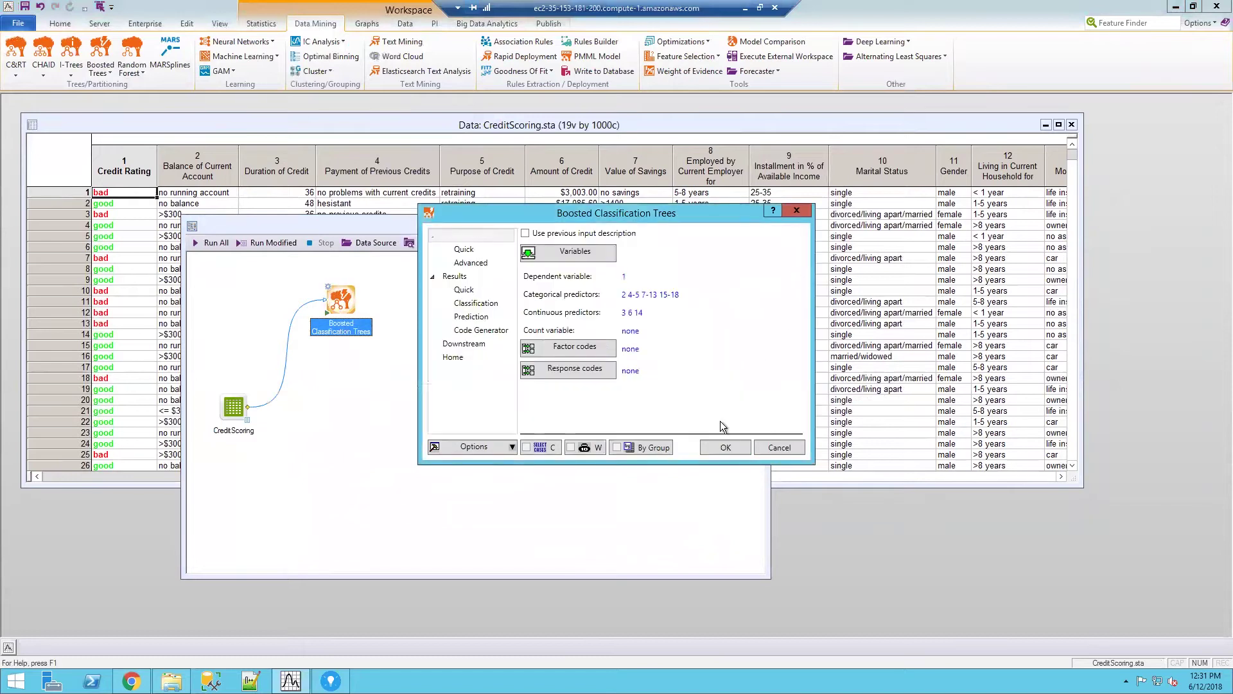
Output Predicted Values downstream and run the boosted trees model.
click(471, 345)
click(684, 238)
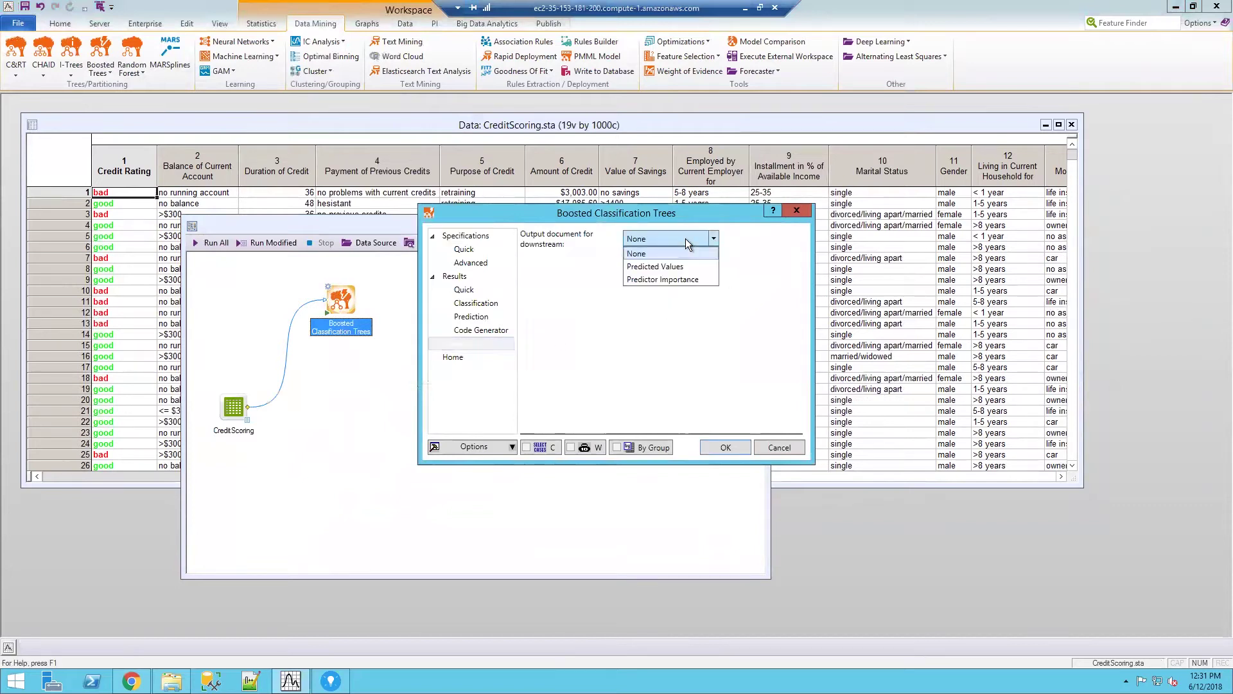
click(668, 264)
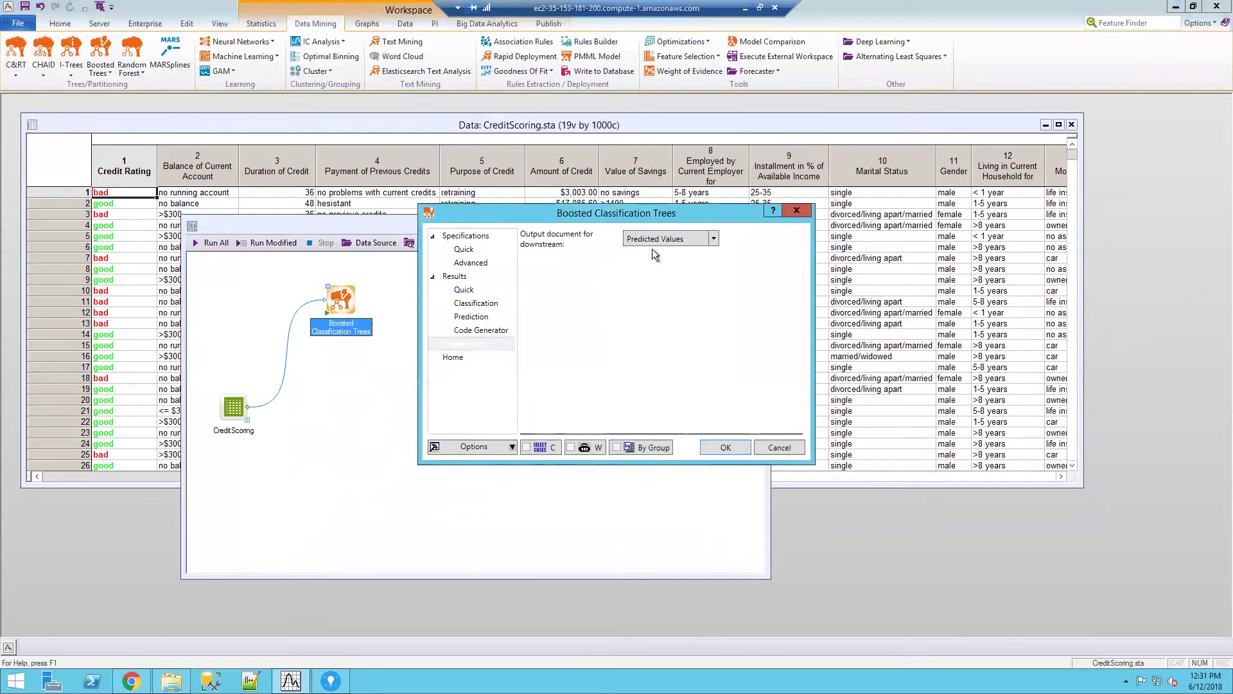
click(711, 441)
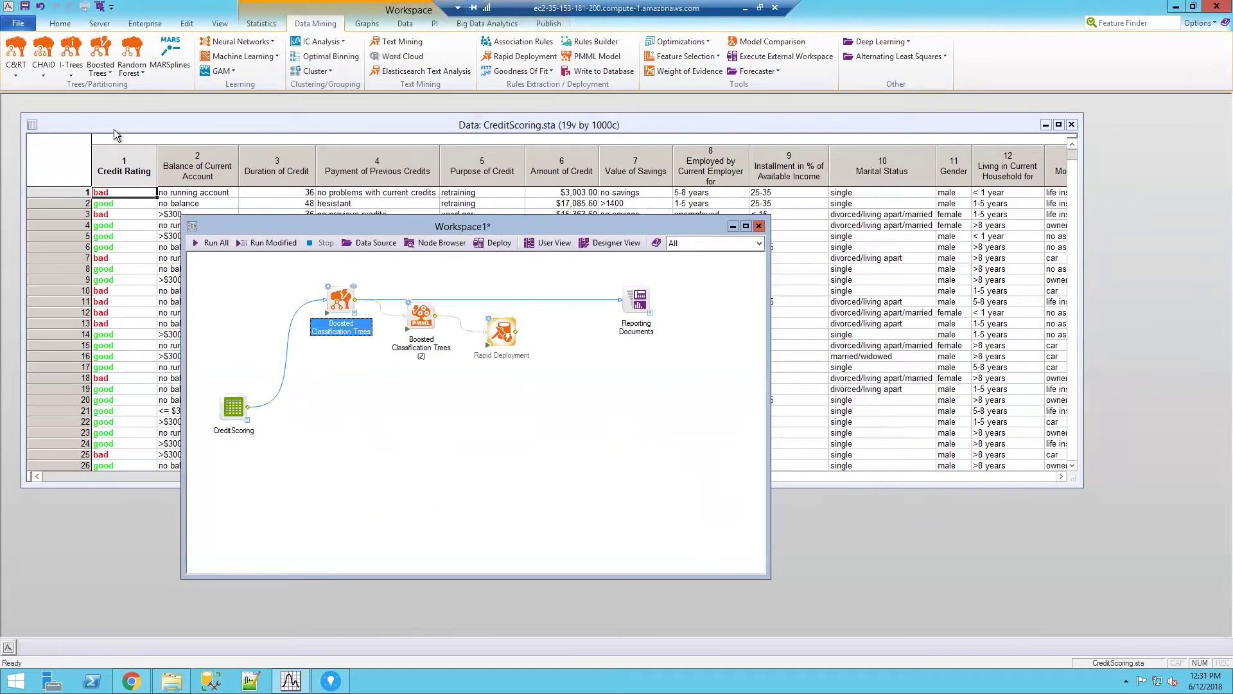
Save the workspace to the Desktop under the name 'Risk Model', replacing Workspace1.
click(18, 23)
click(40, 62)
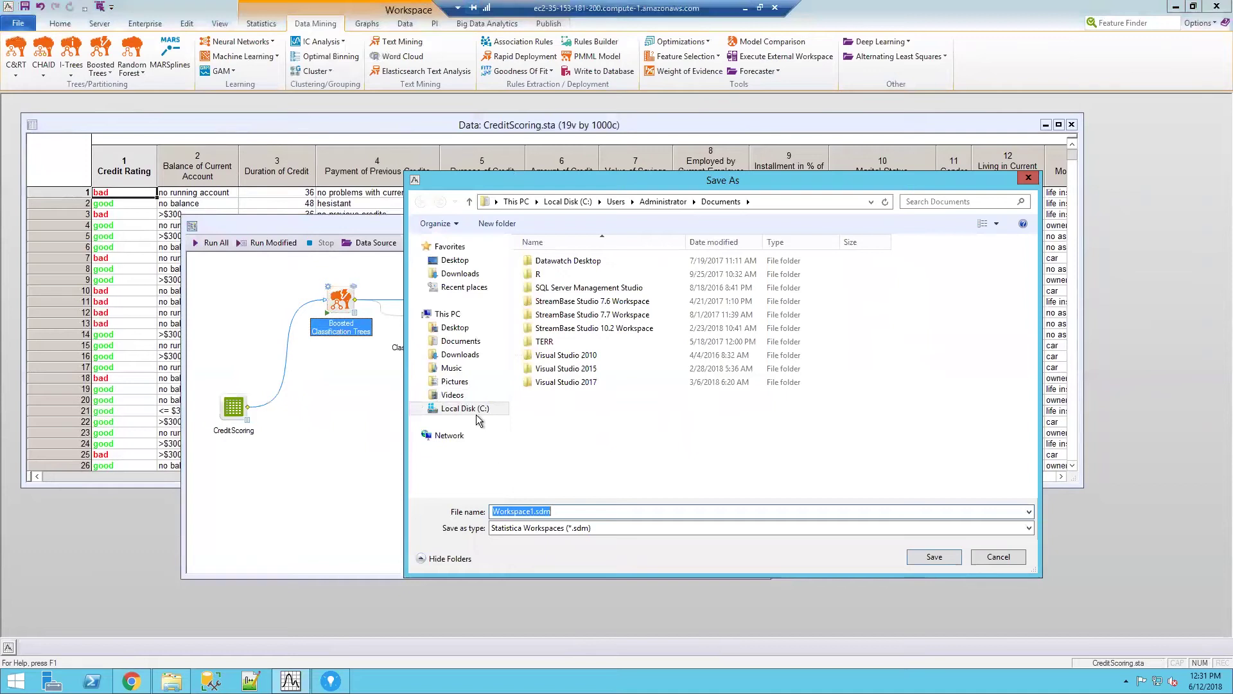
click(458, 260)
click(533, 511)
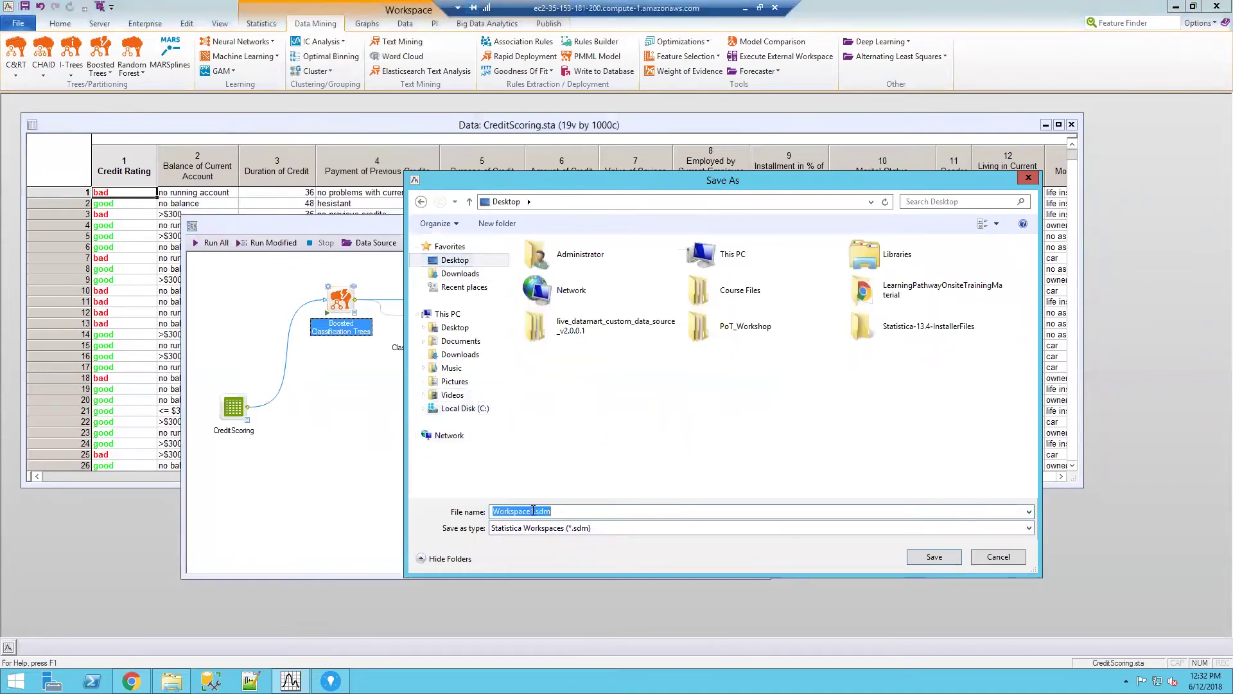
drag(533, 511, 348, 501)
text(Risk Model)
key(Return)
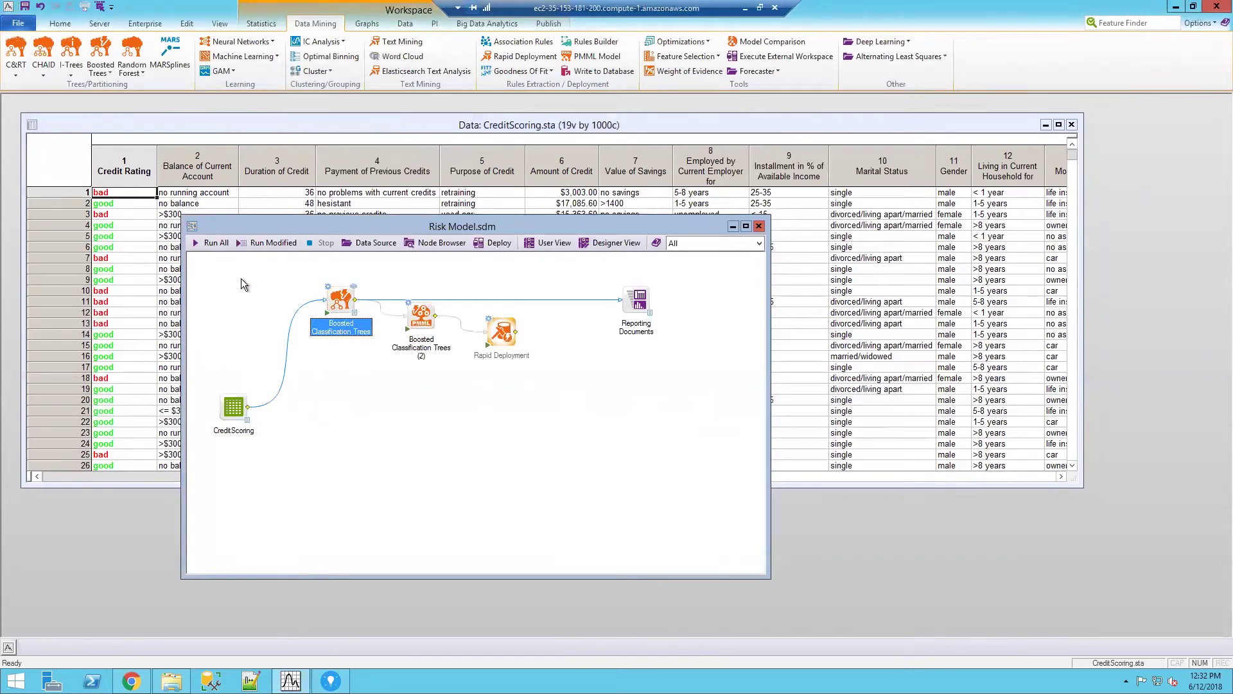
Run all workspace nodes, then close the Risk Model.sdm and CreditScoring.sta windows.
click(216, 244)
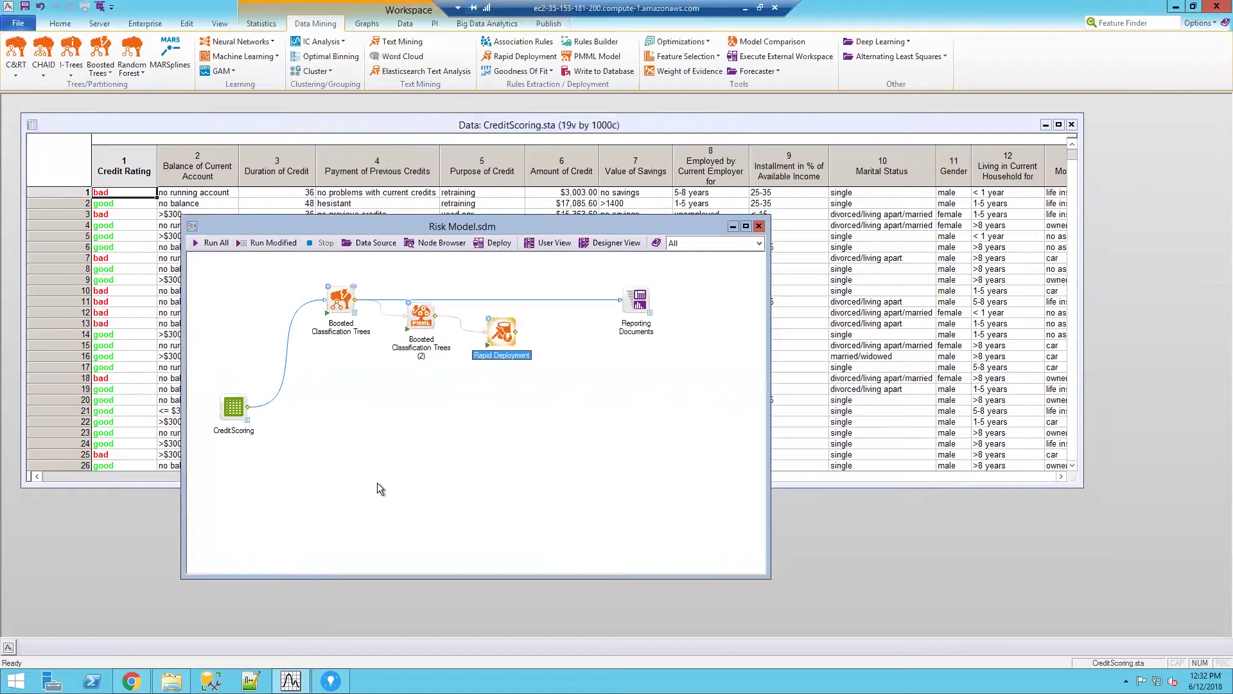
click(759, 226)
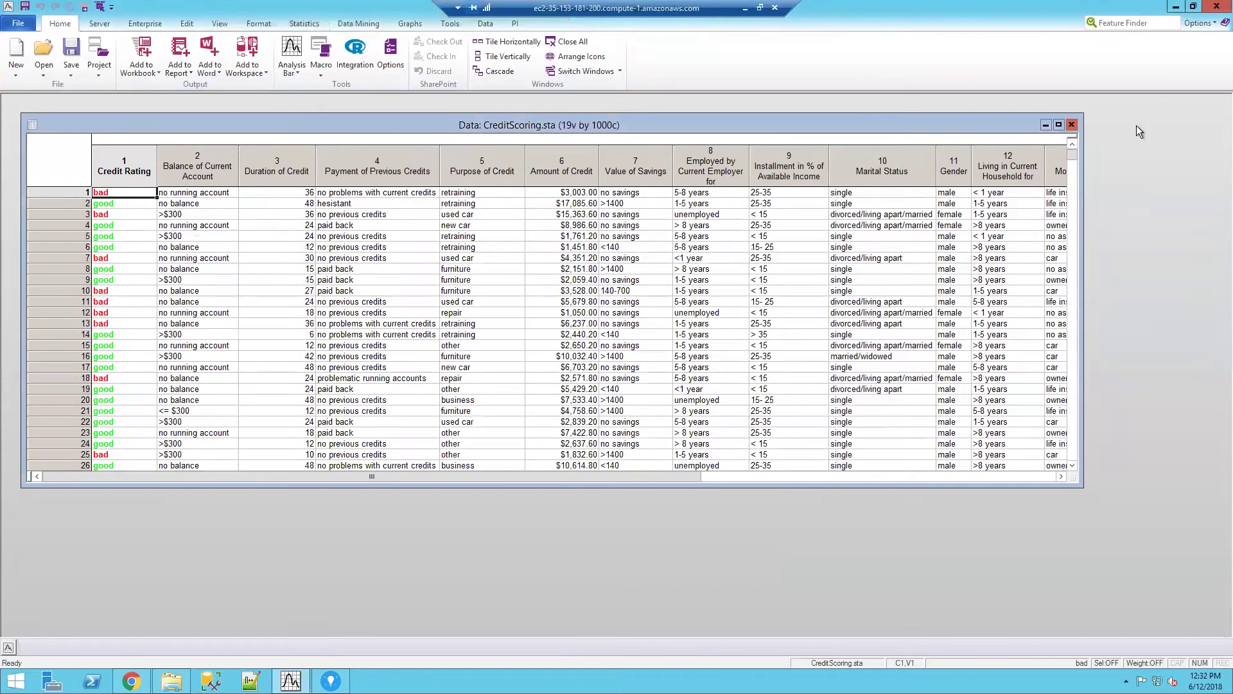
click(1070, 125)
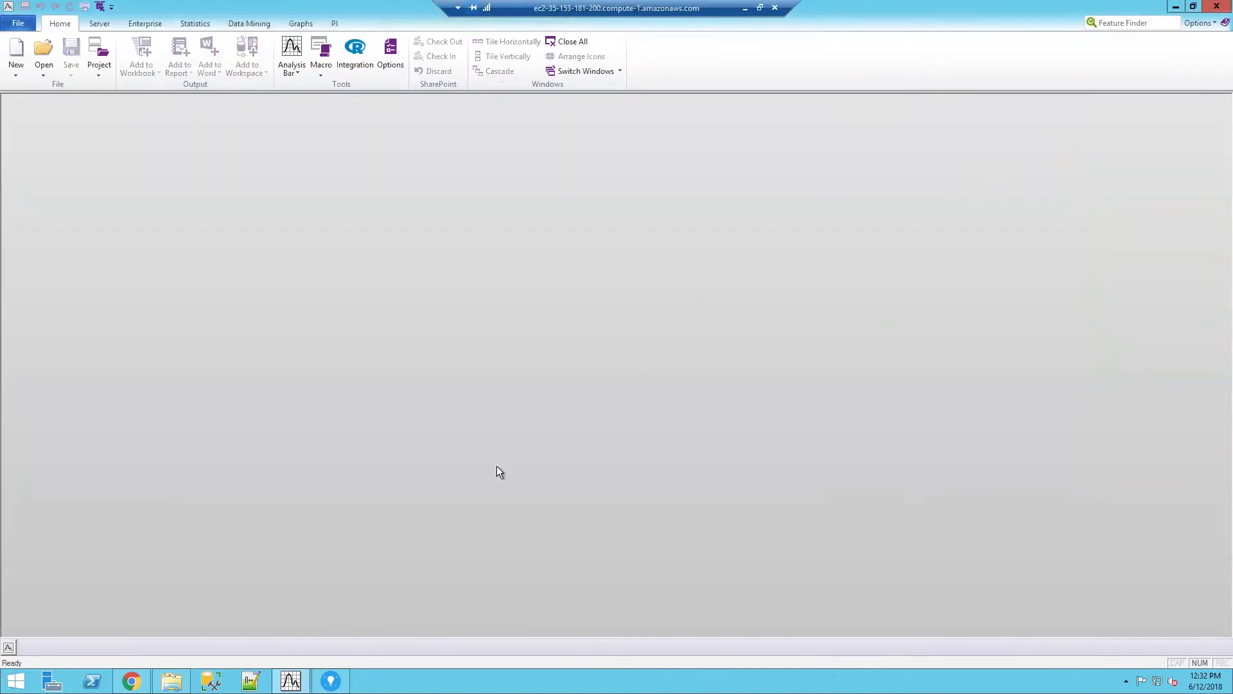
Bring the Spotfire Credit Rating chart forward and show the Tools menu with Statistica.
click(330, 680)
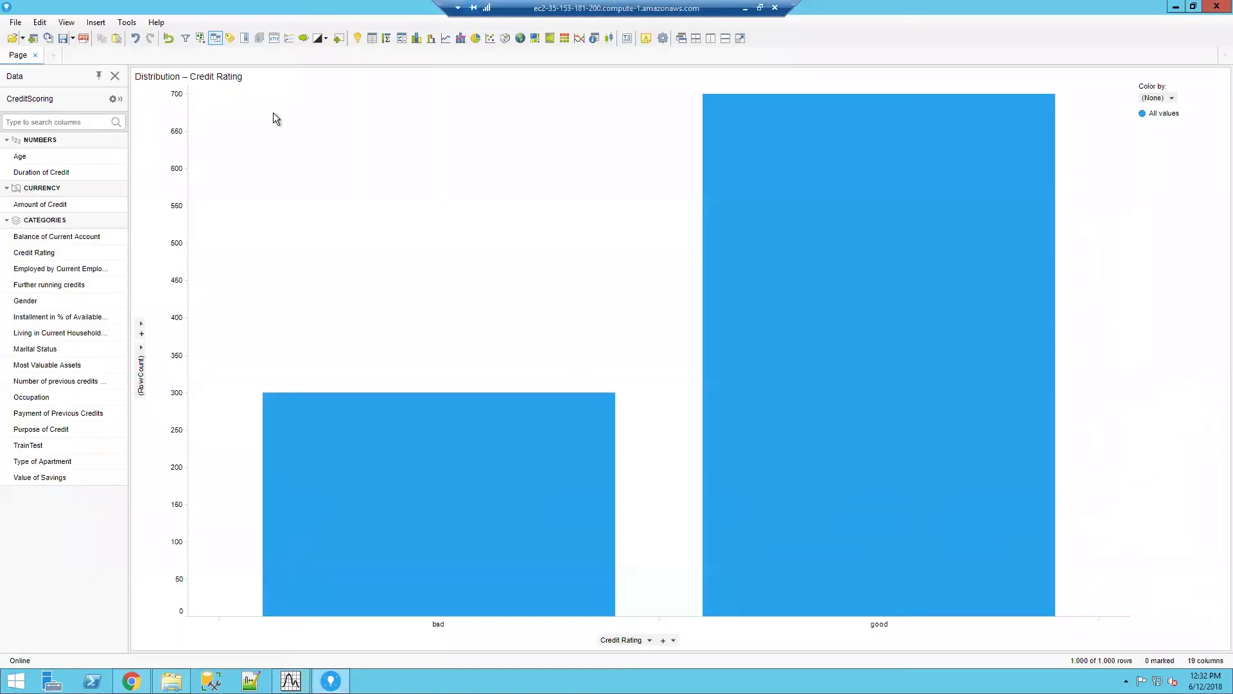
click(127, 24)
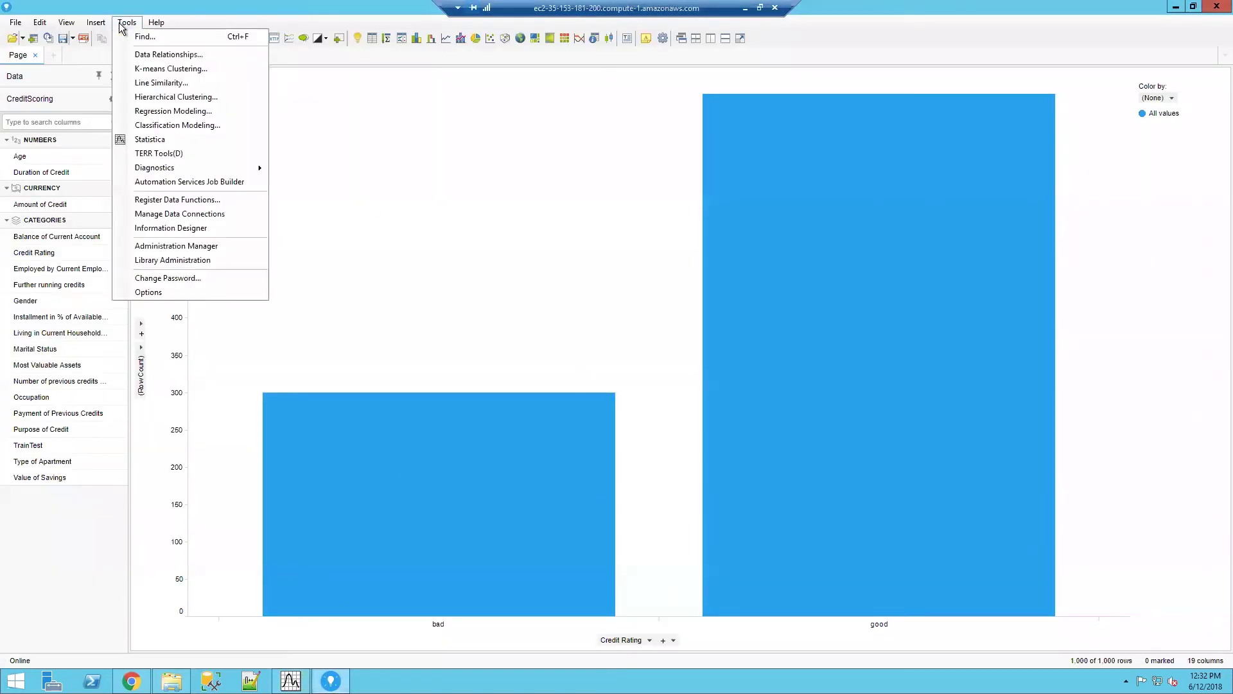
Add the Risk Model.sdm workspace from local disk as a Statistica data function.
click(157, 139)
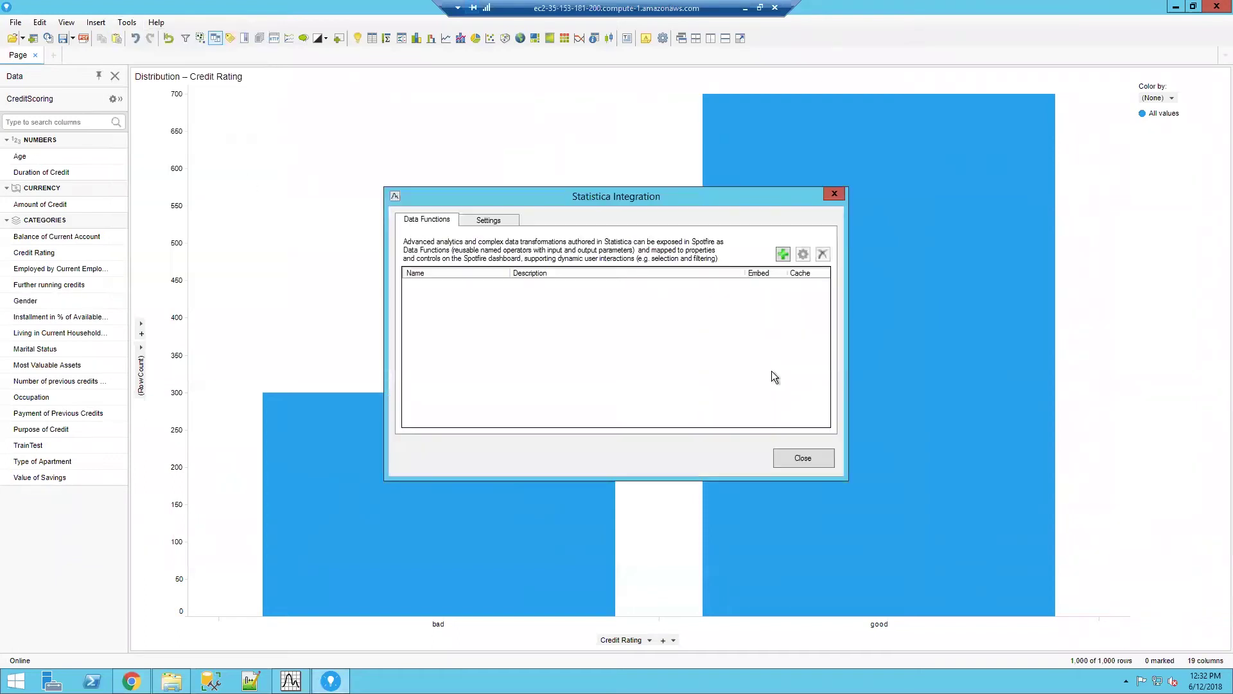
click(783, 255)
click(817, 271)
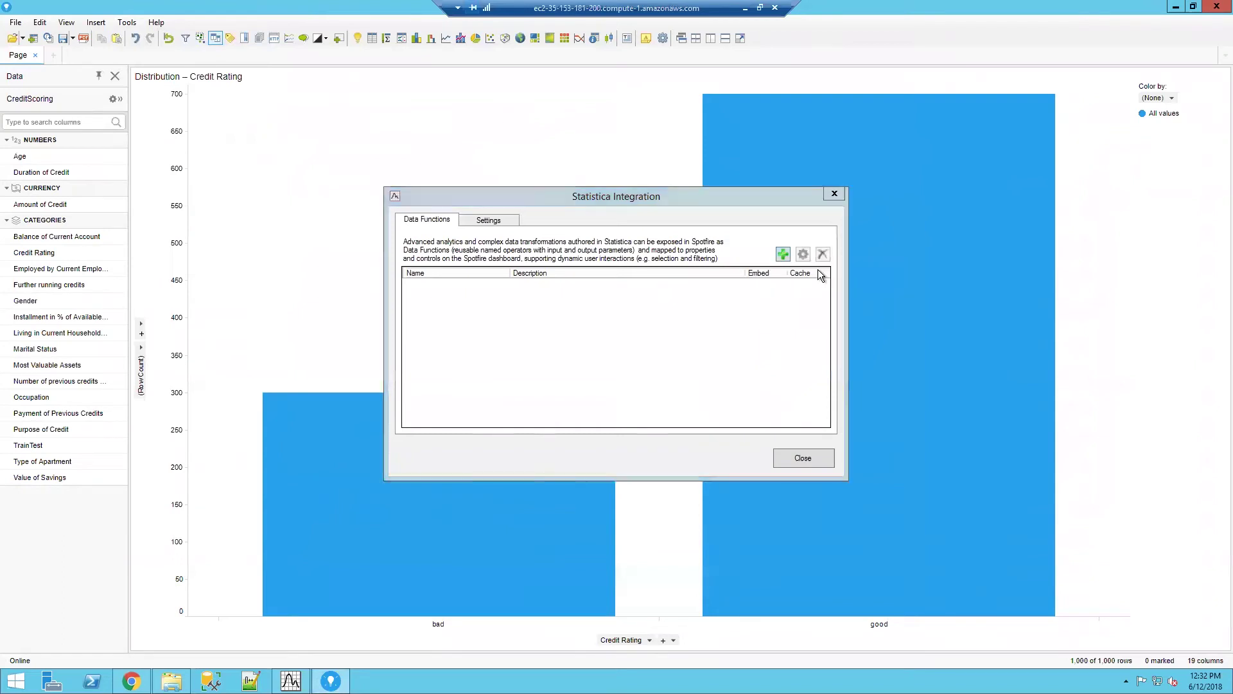
click(558, 363)
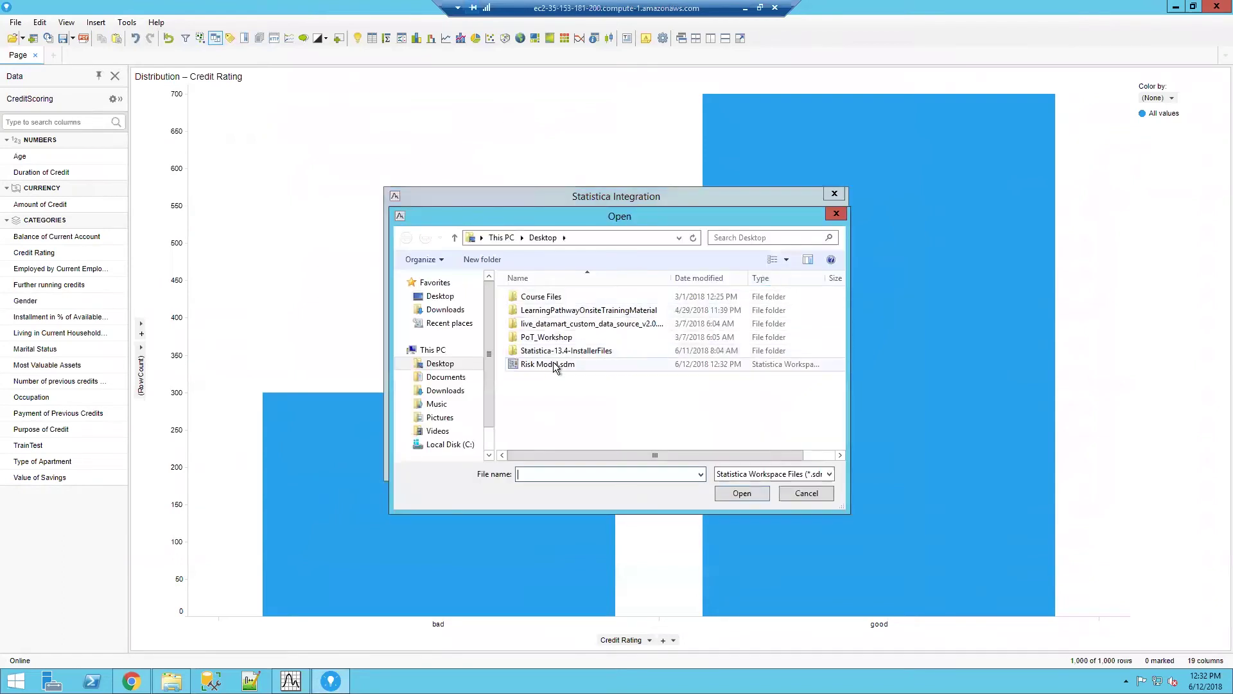
click(733, 493)
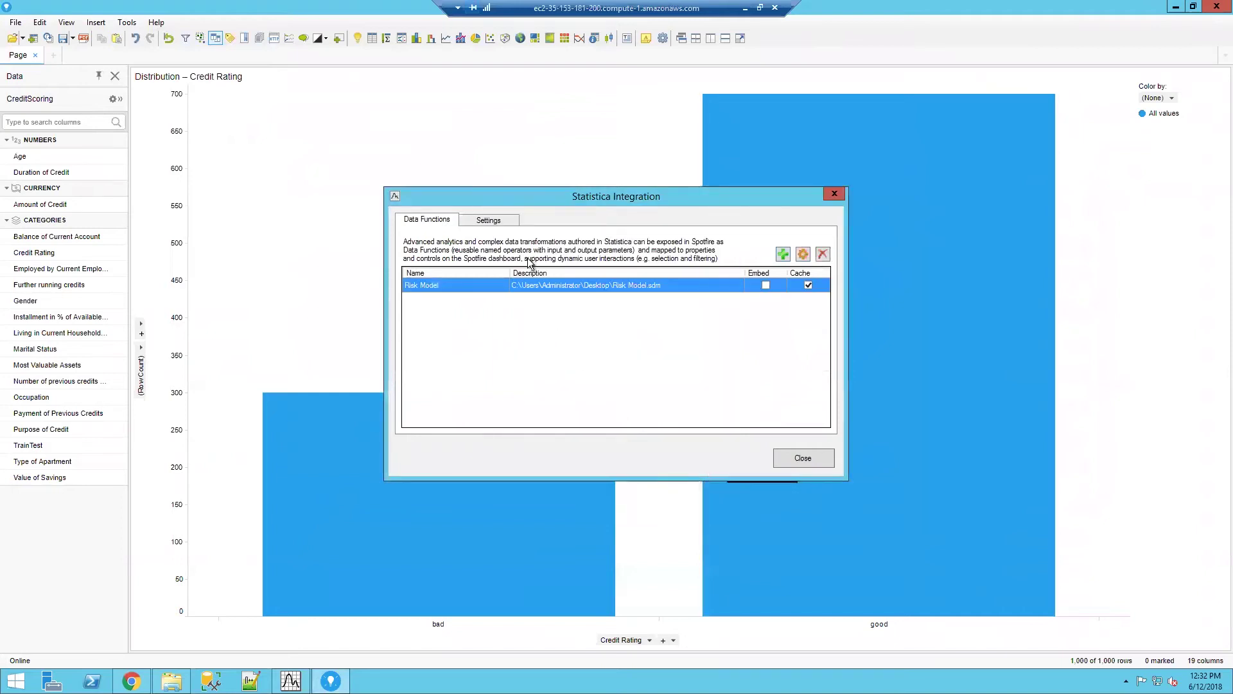
Check the Statistica engine settings, then edit the Risk Model data function's parameters.
click(505, 222)
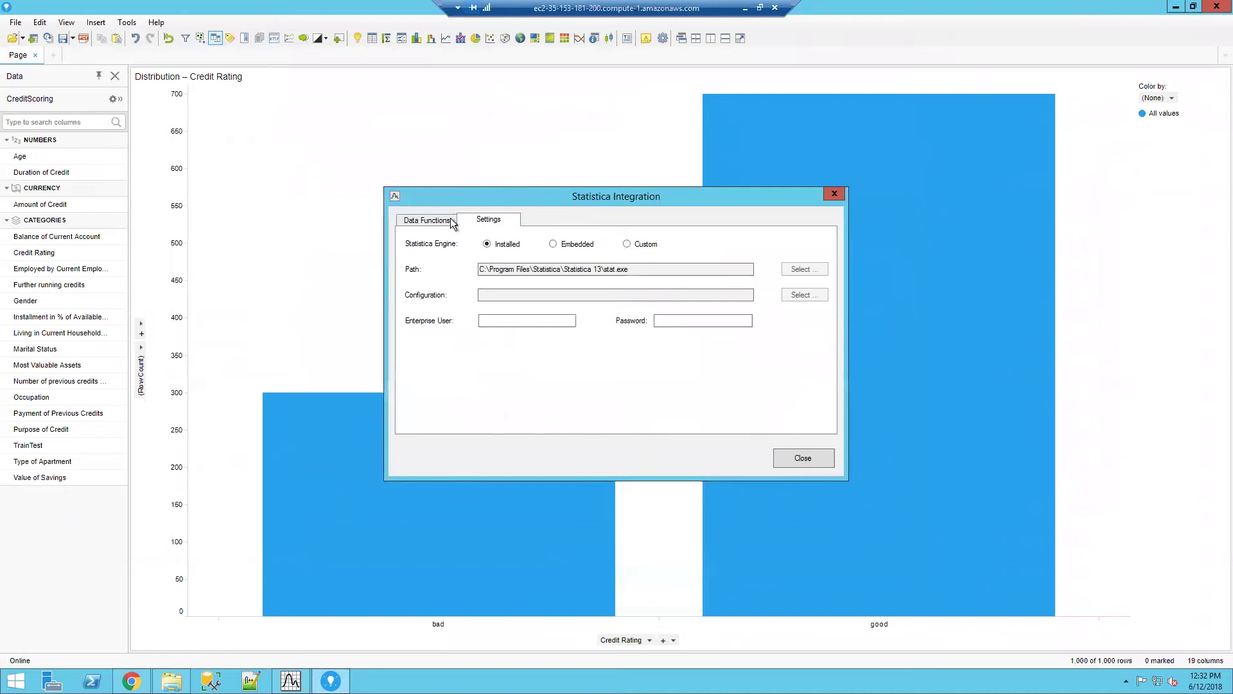
click(429, 222)
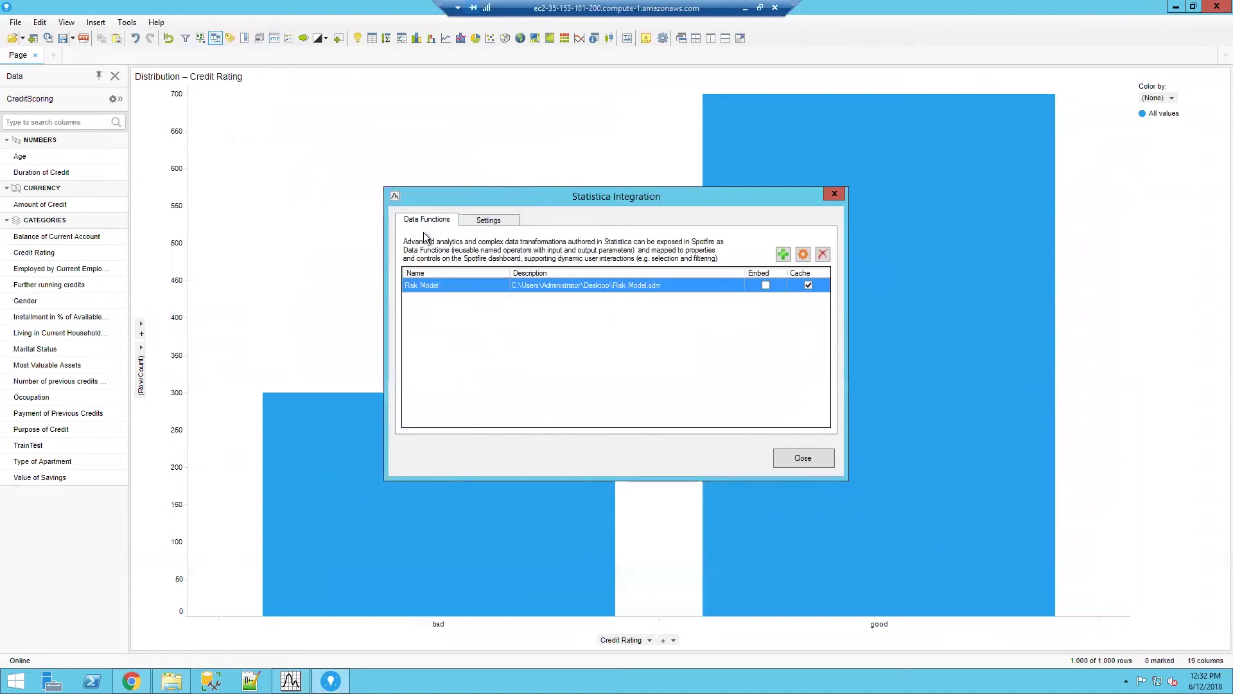
click(803, 254)
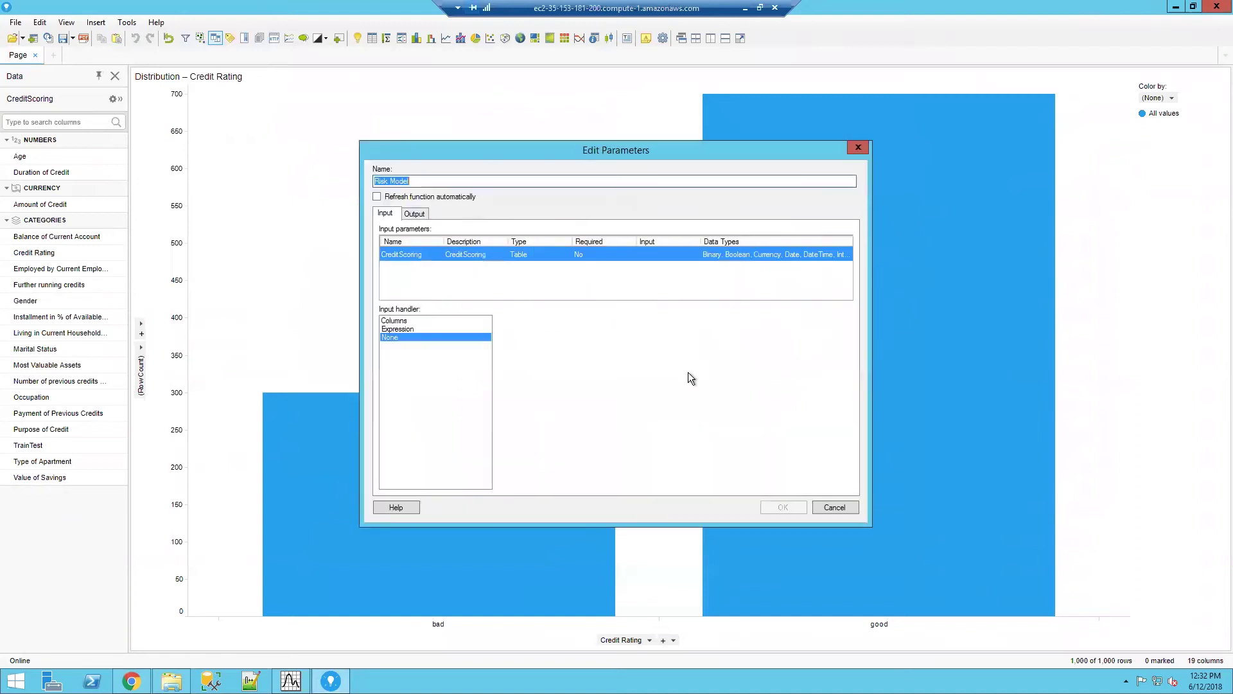
Map the CreditScoring input to all 19 columns with the Columns handler, then view the output parameters.
click(405, 321)
click(813, 357)
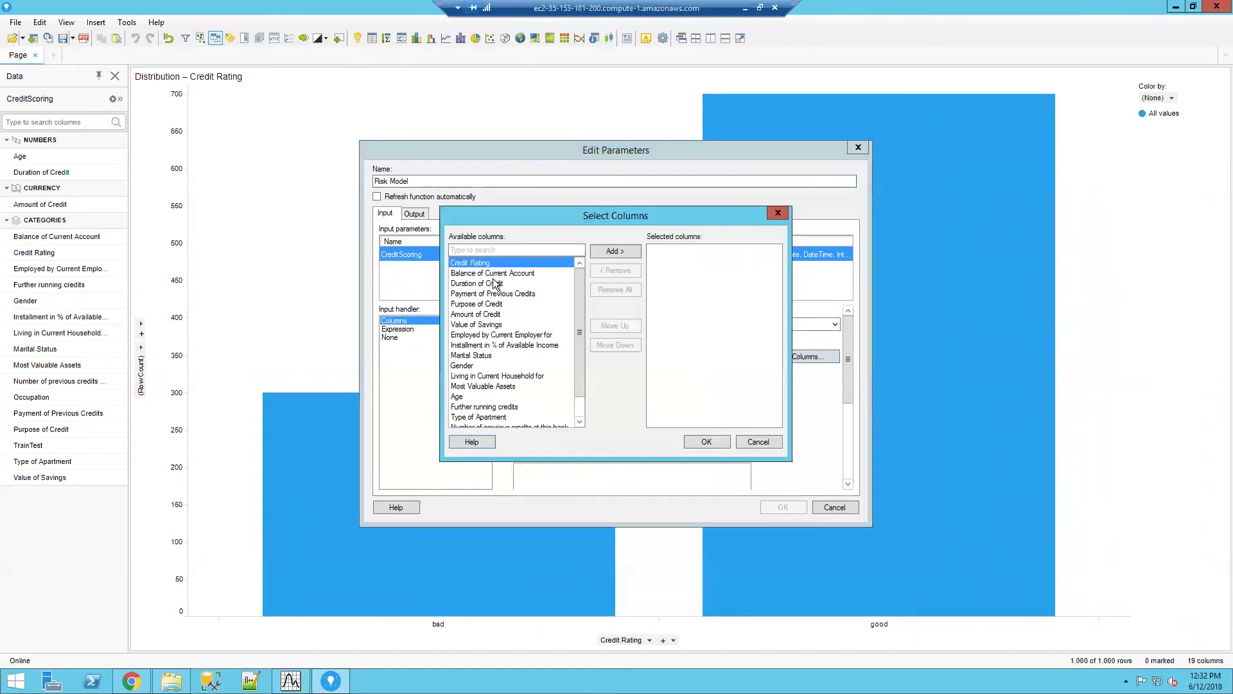
scroll(580, 301, down, 1)
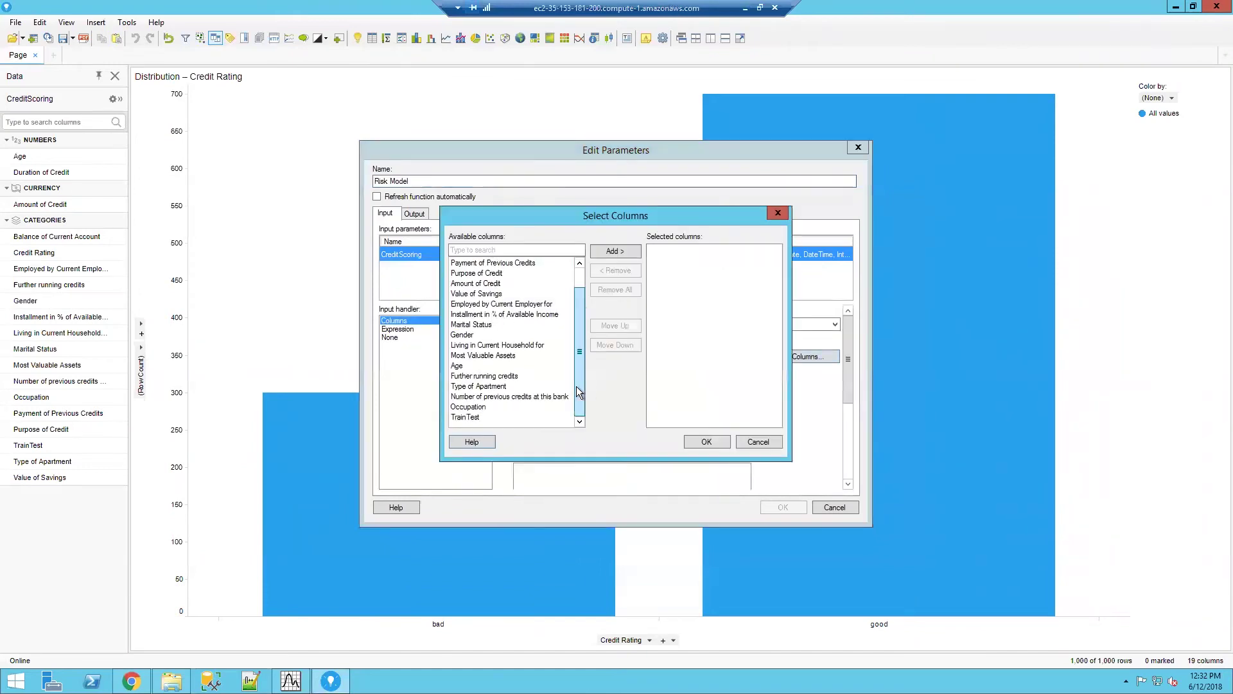
shift+click(463, 417)
click(614, 250)
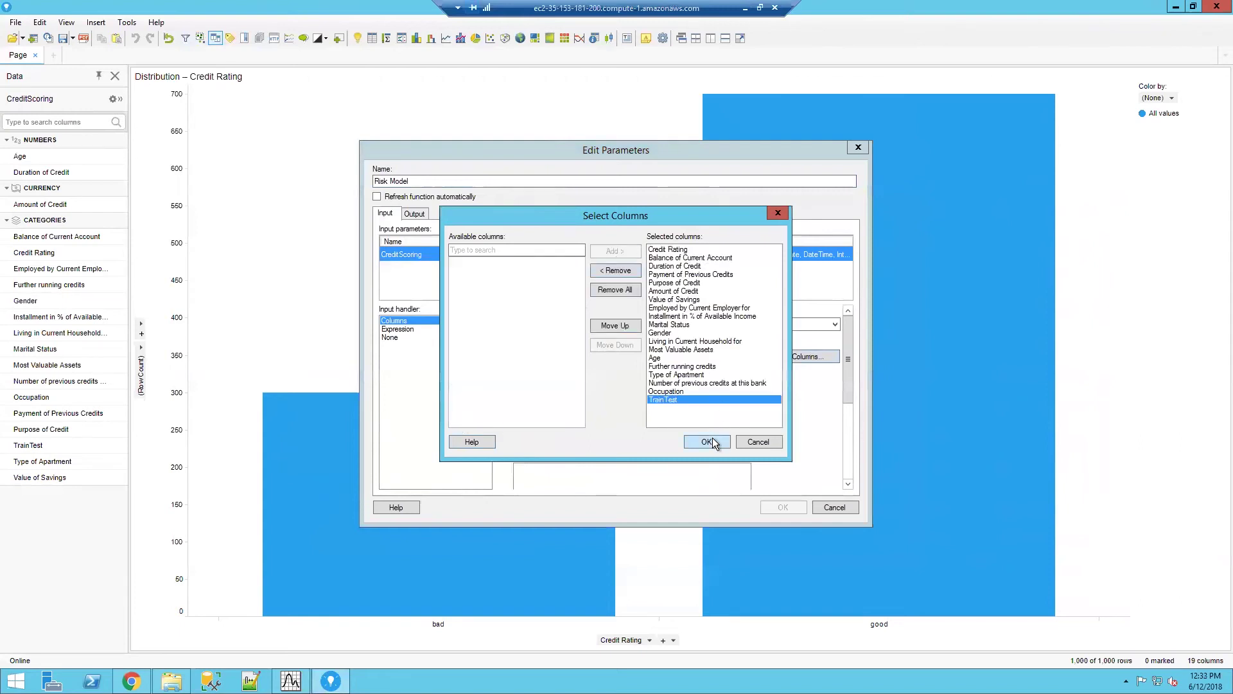
click(707, 441)
click(417, 215)
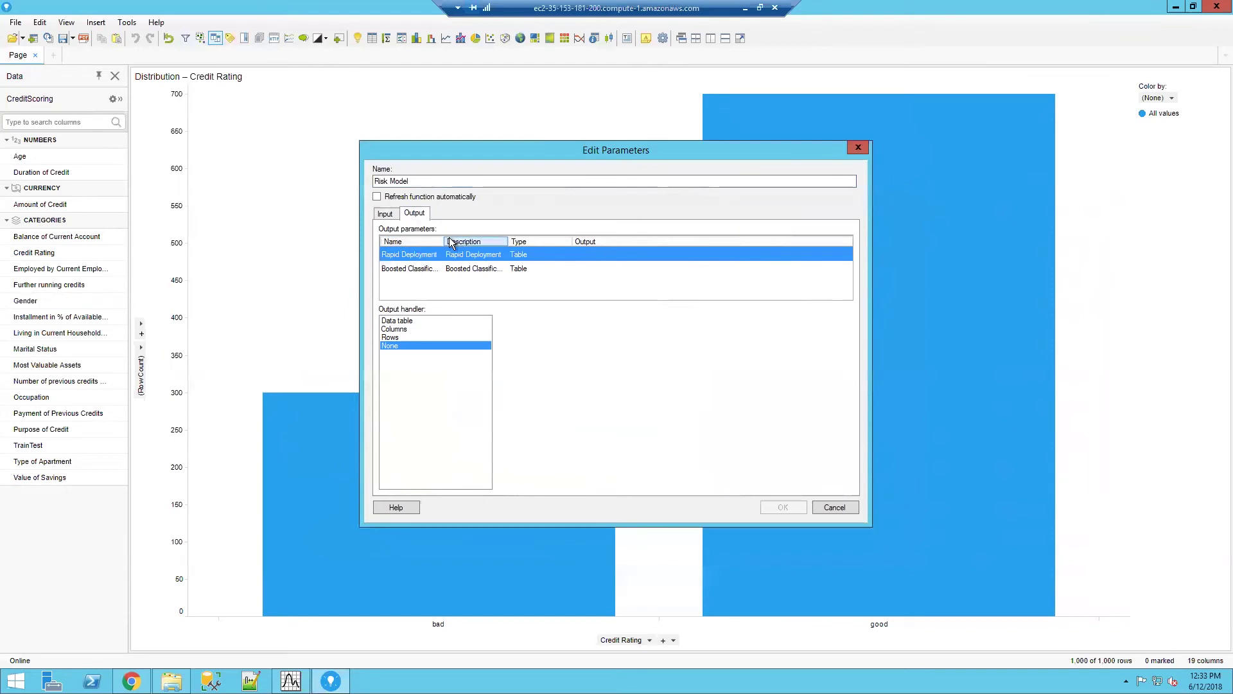
Return the Boosted Classification Trees output as a new data table and confirm the parameters.
drag(443, 241, 557, 241)
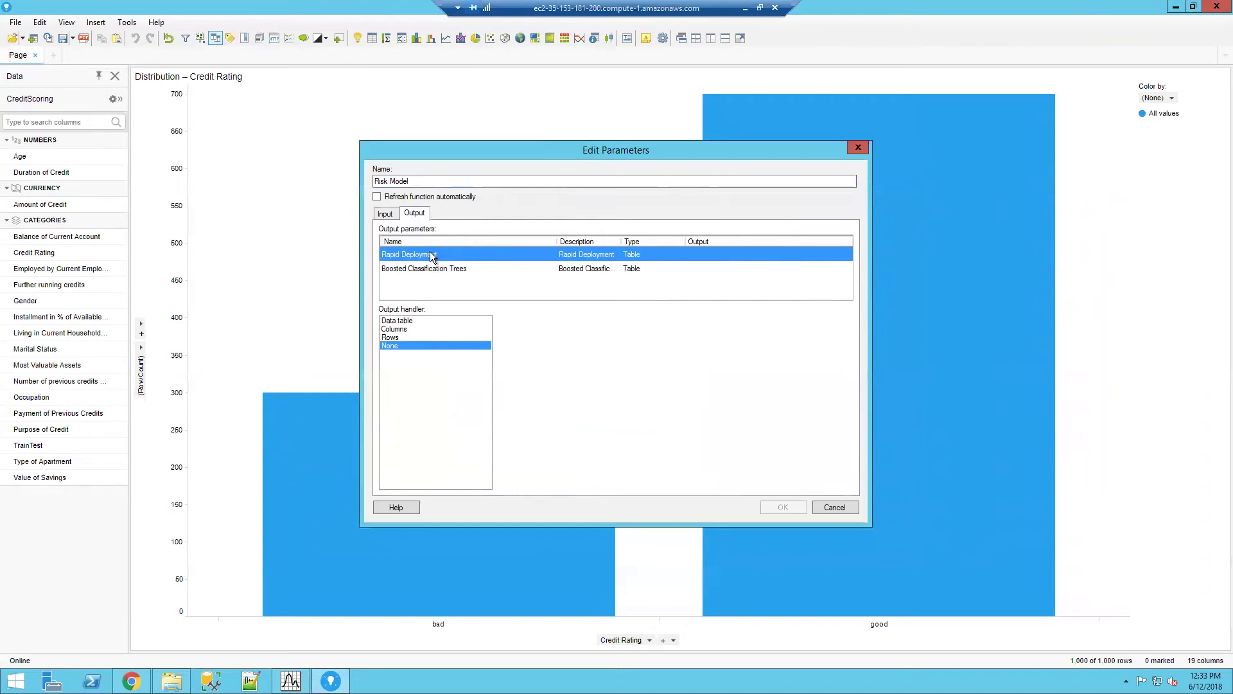
click(426, 268)
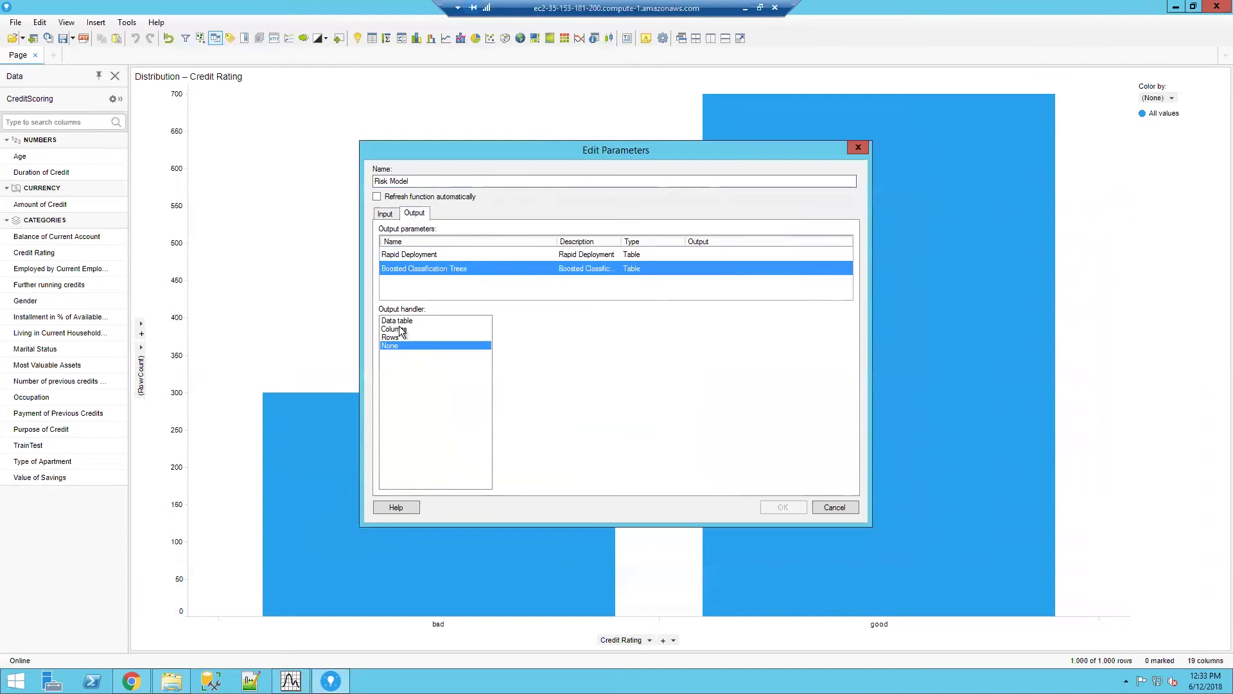
click(400, 321)
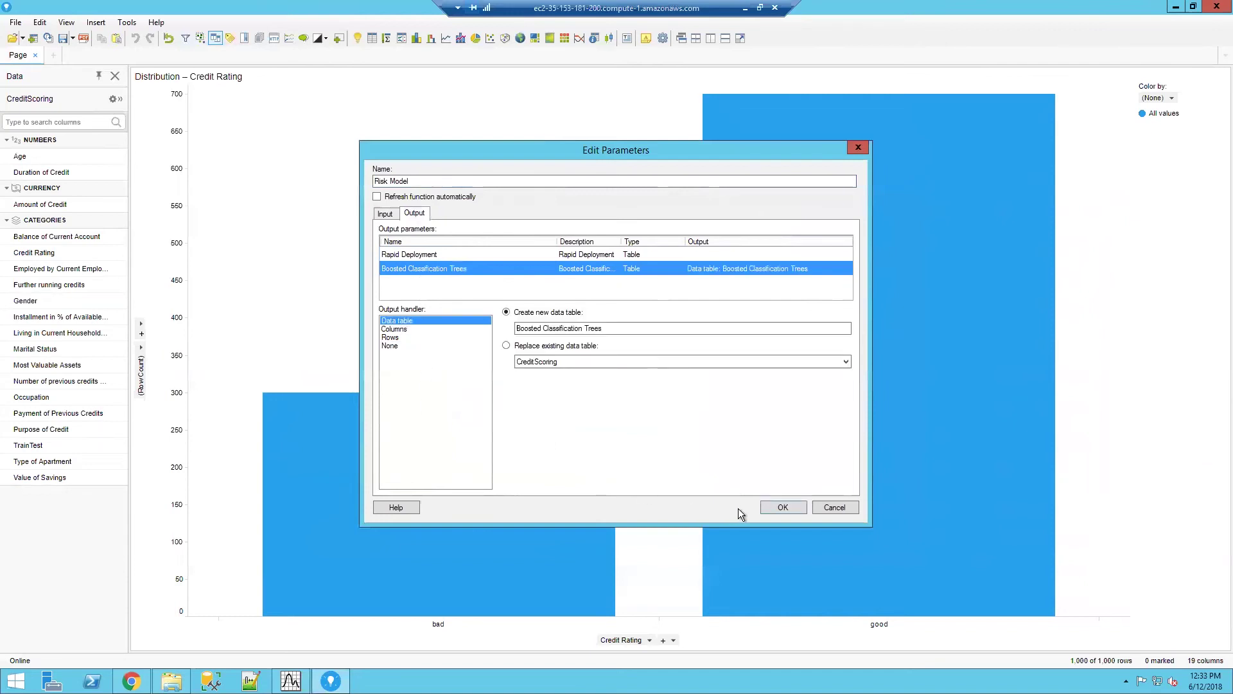
click(782, 507)
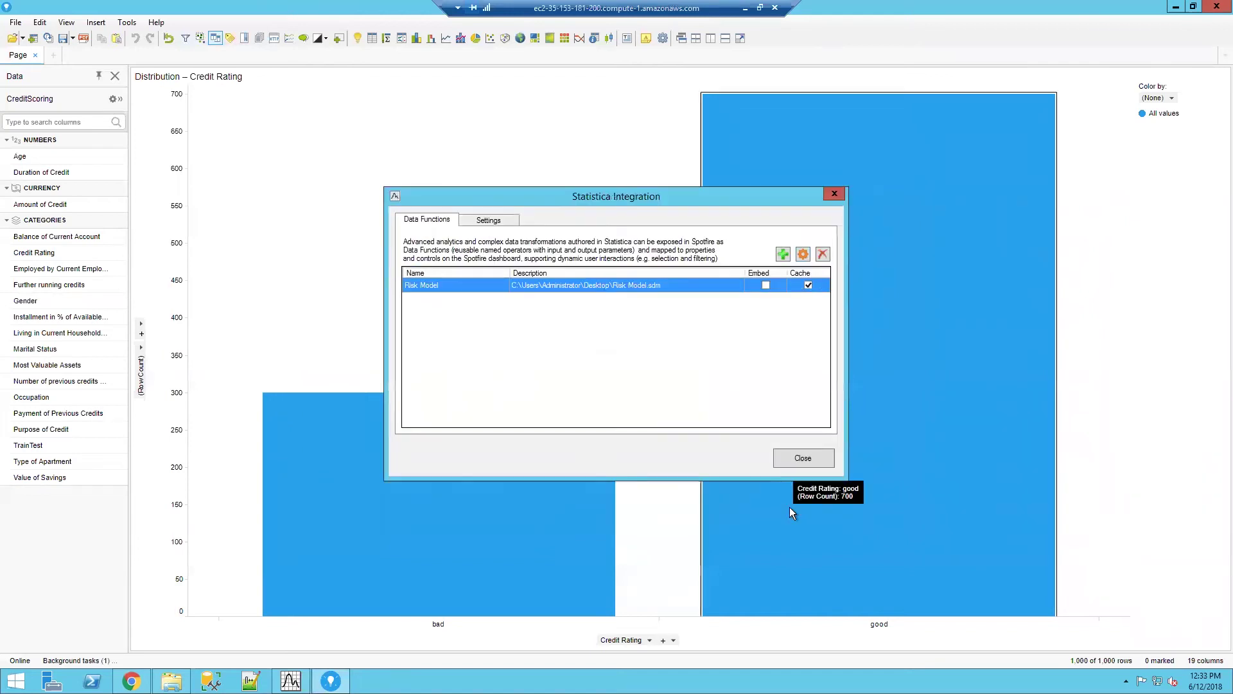
Close Statistica Integration and clear the 'Unable to retrieve one or more outputs' warning.
click(804, 457)
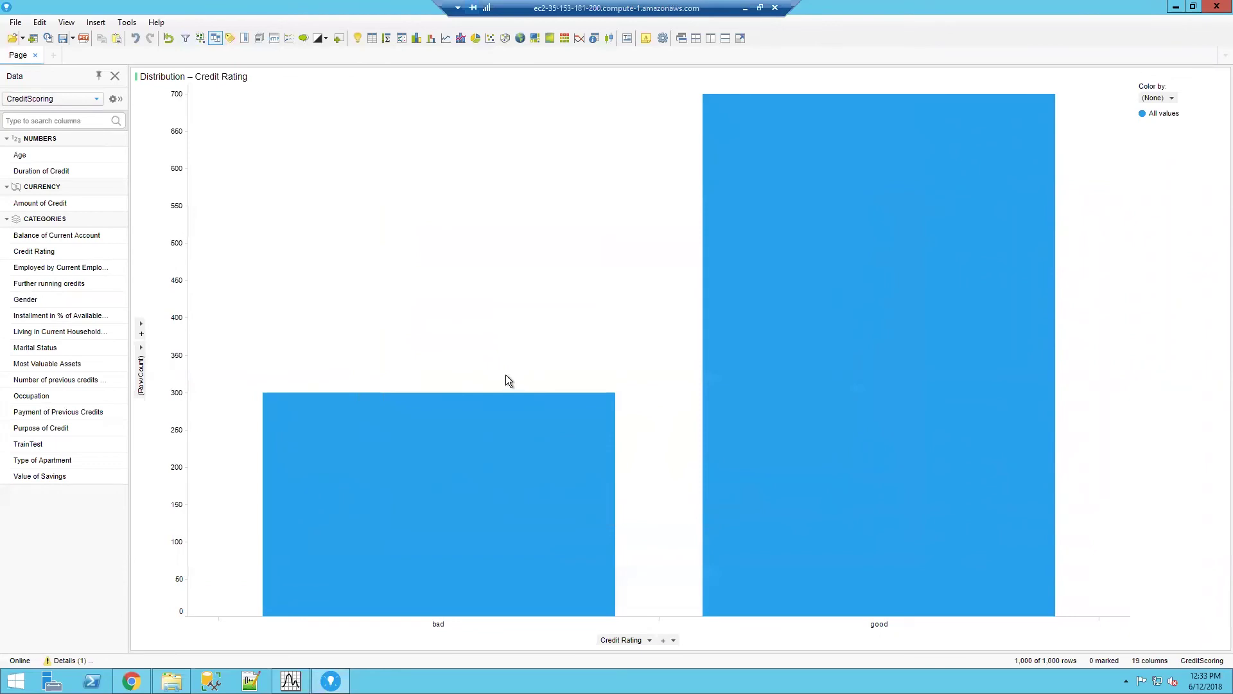
click(70, 660)
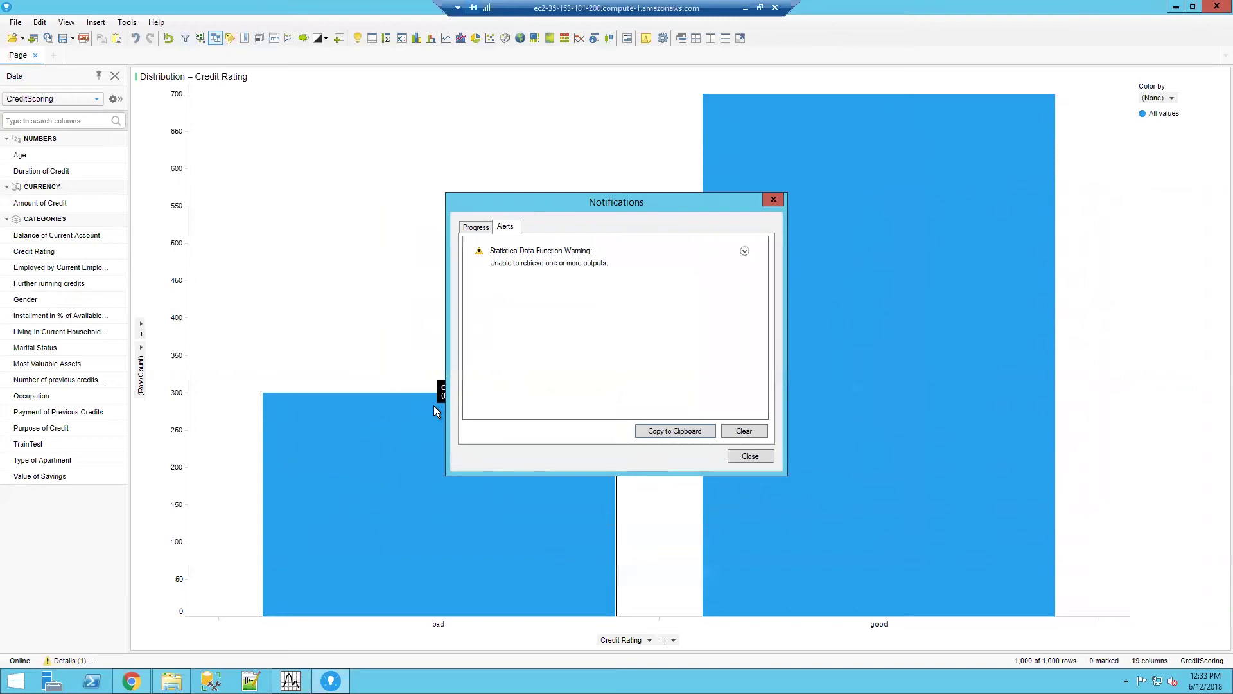
click(751, 430)
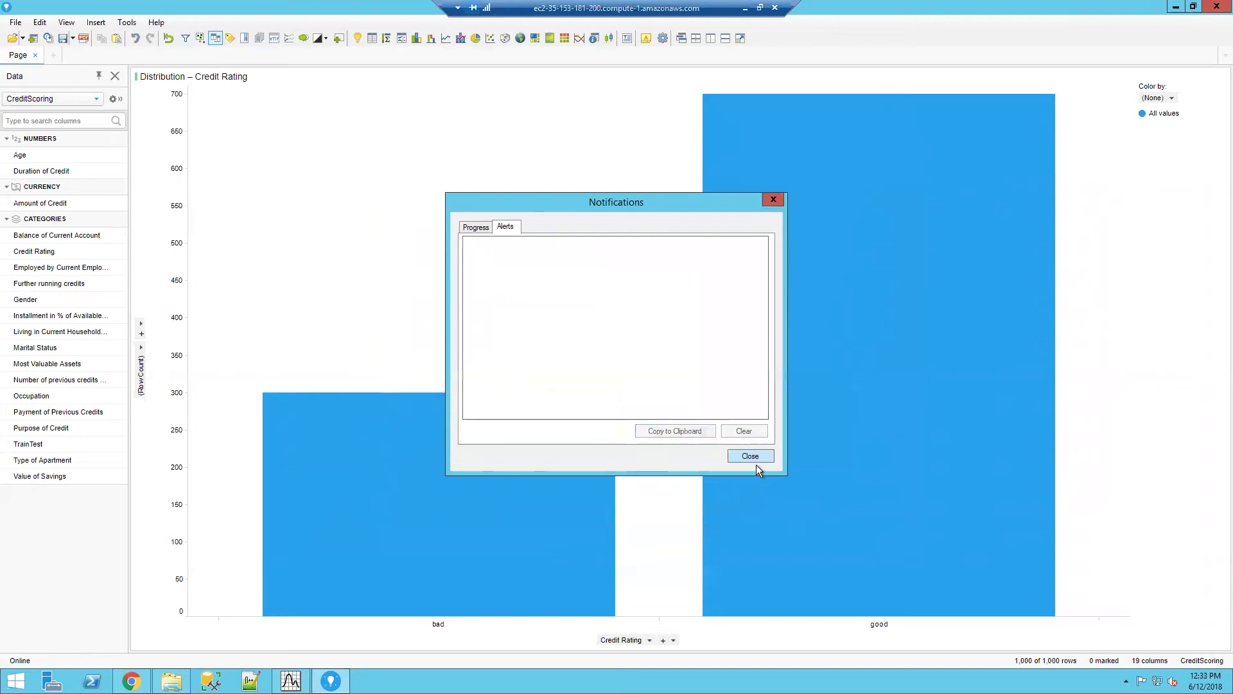
click(750, 456)
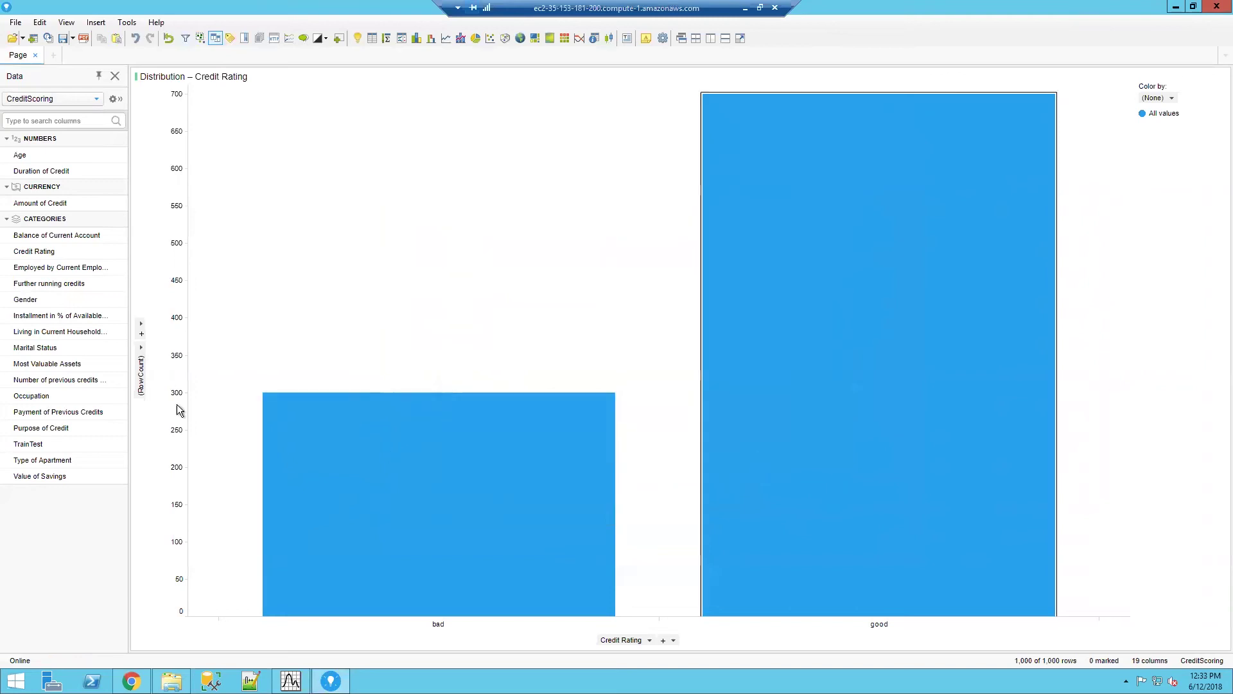
Add a bar chart of Predicted value from the Boosted Classification Trees table.
click(37, 101)
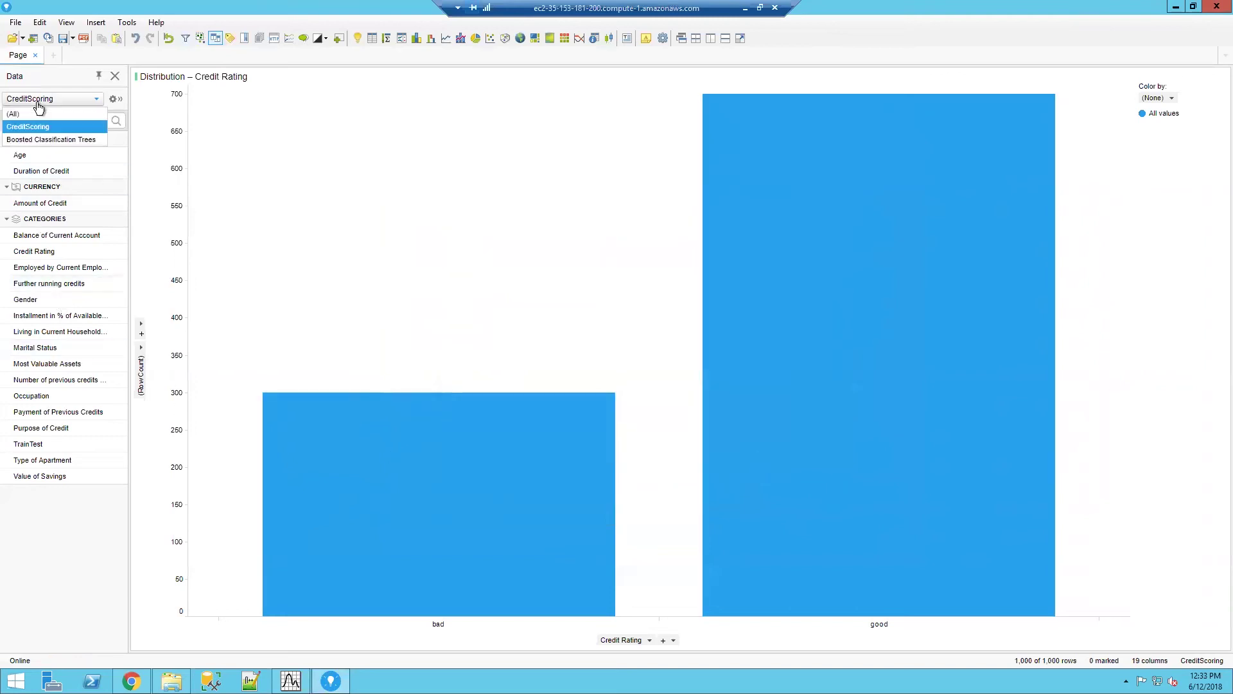
click(43, 140)
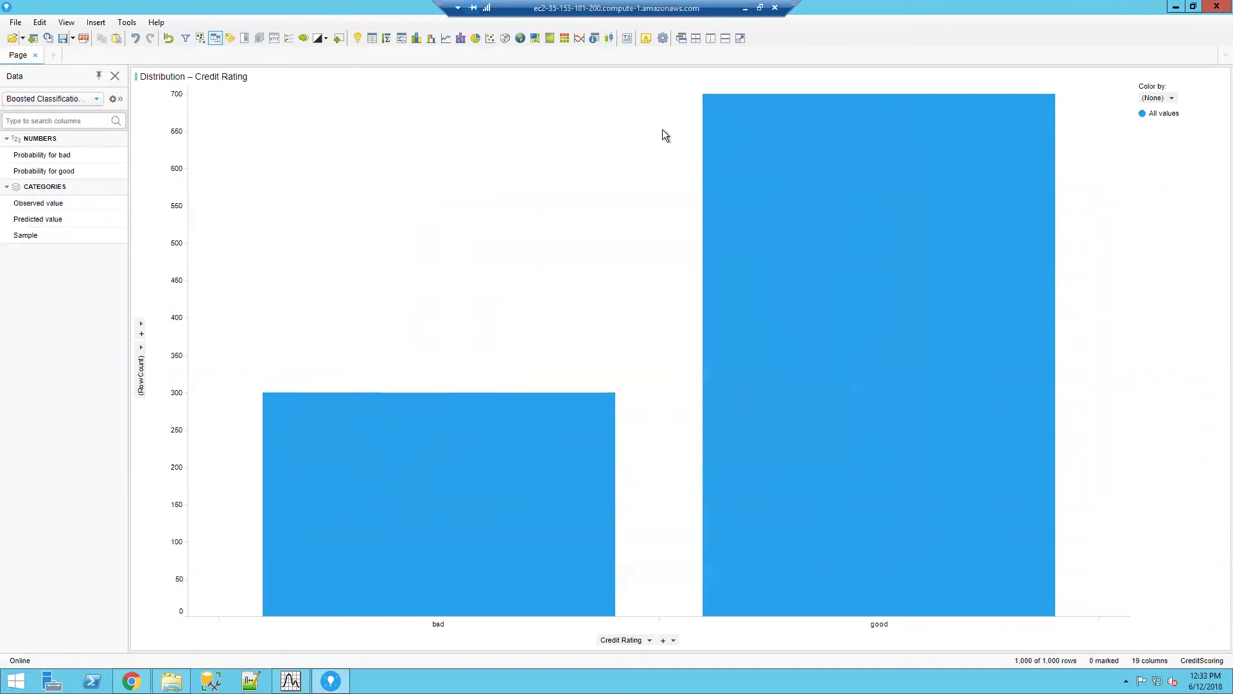
click(416, 38)
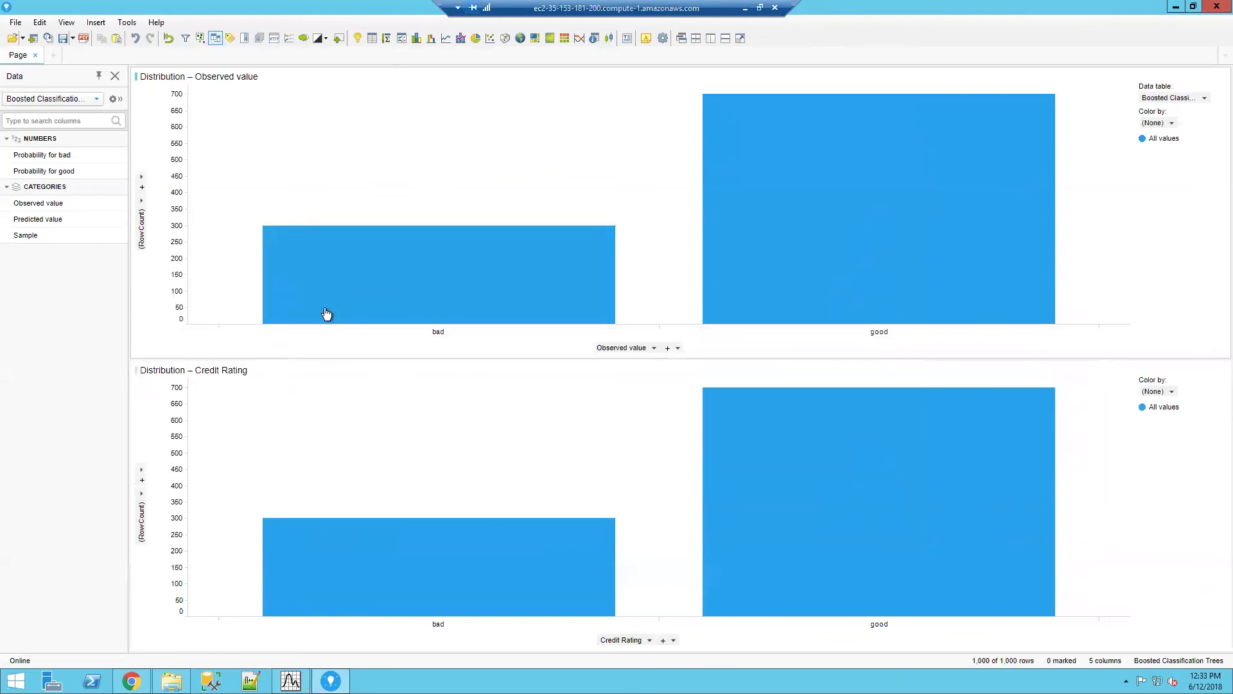
click(654, 348)
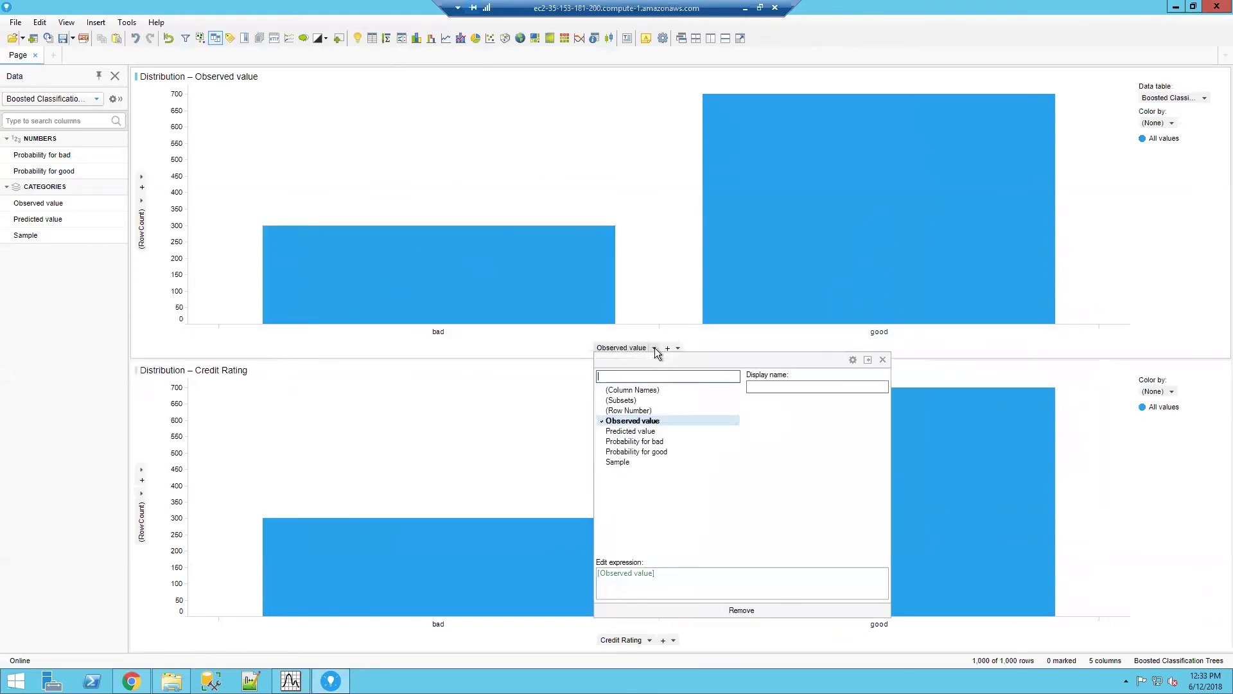
click(633, 432)
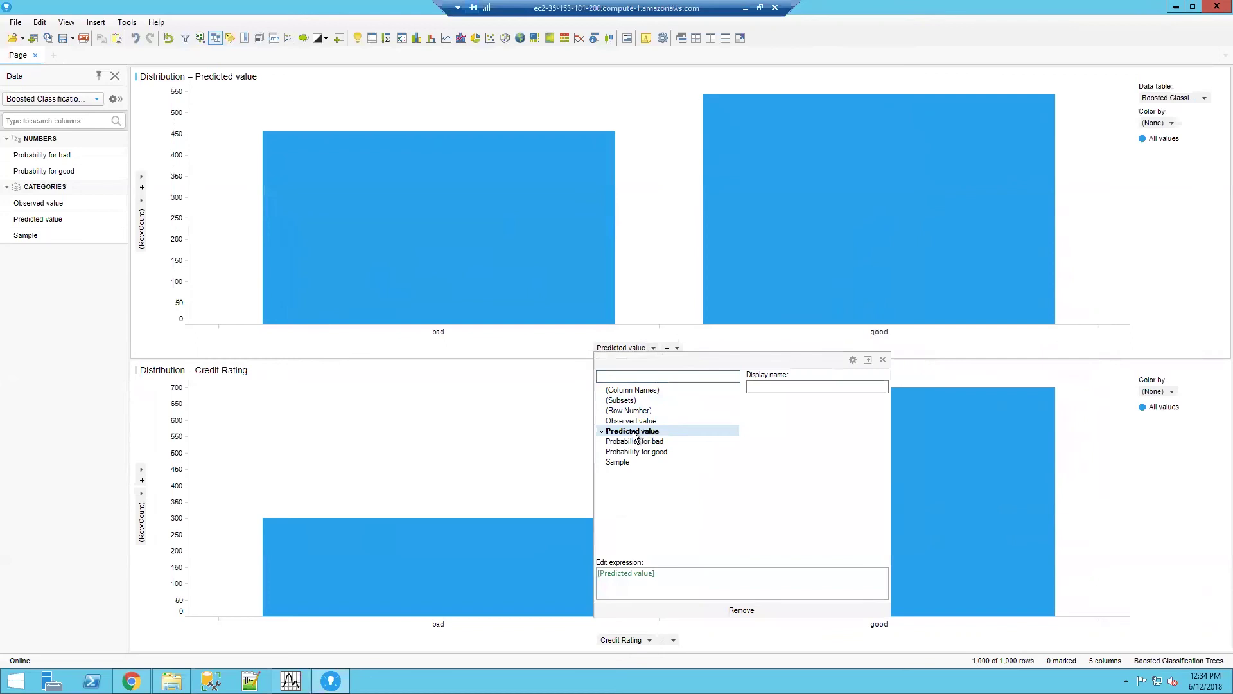
click(882, 359)
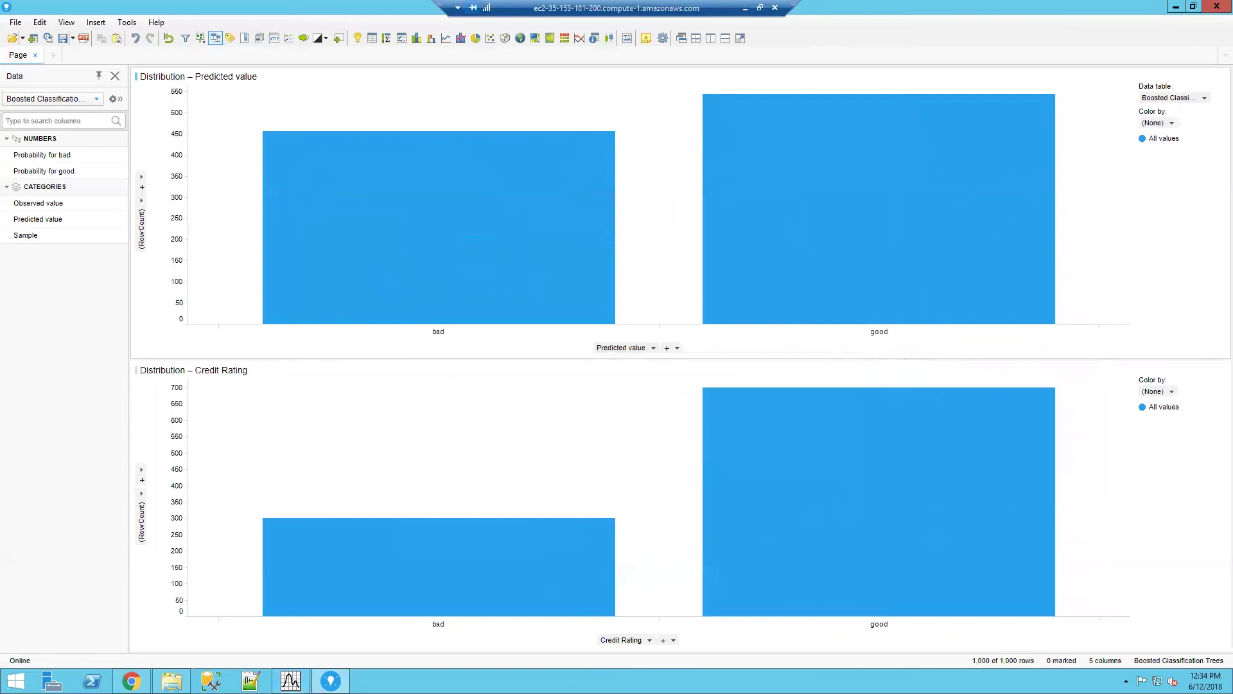
Switch to Statistica and reopen Risk Model.sdm from Recent Documents.
click(290, 681)
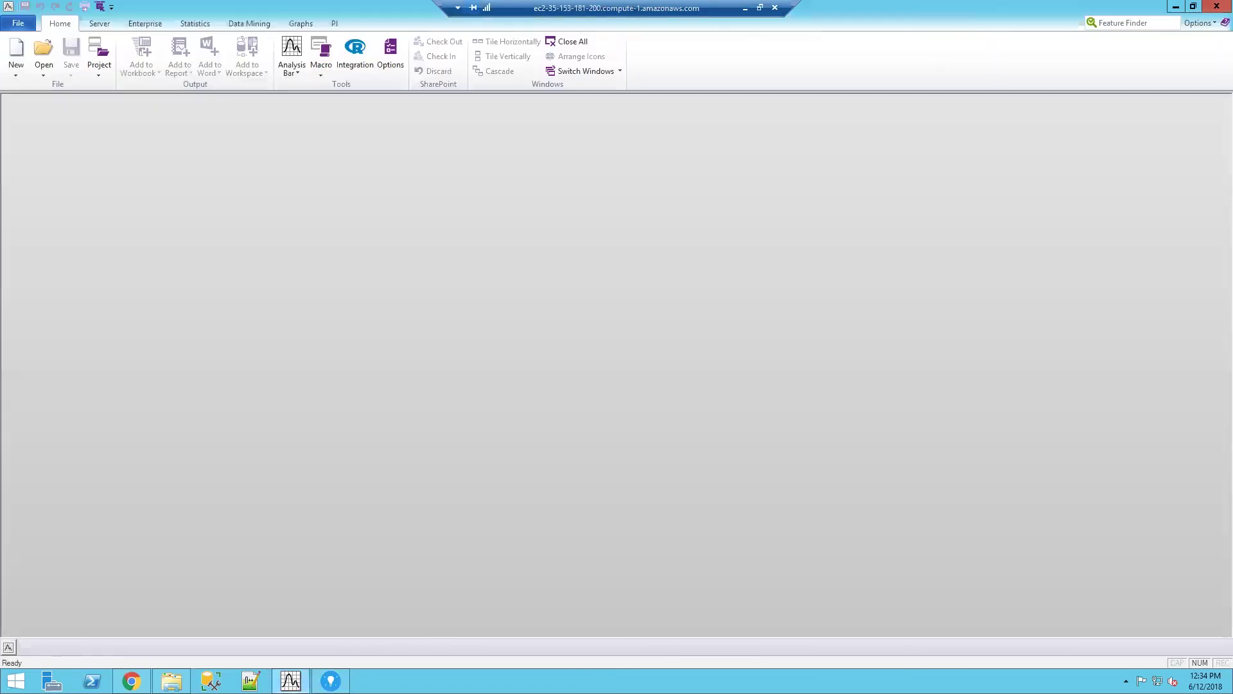
click(26, 24)
click(151, 78)
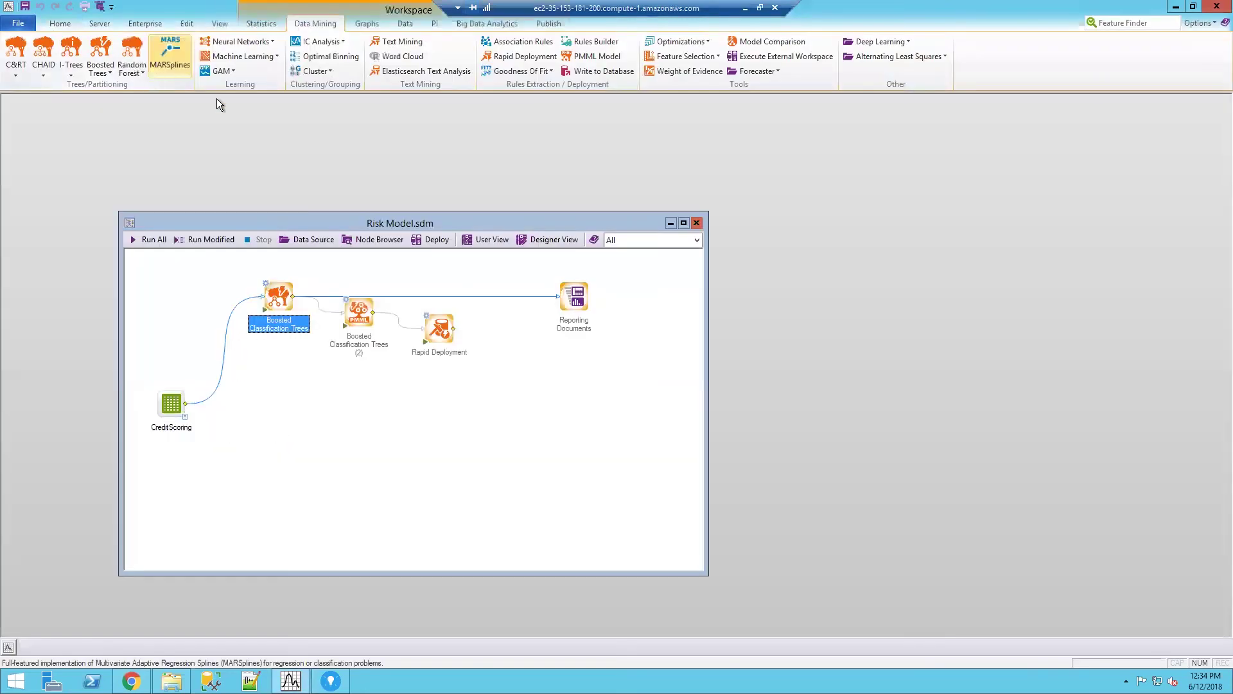